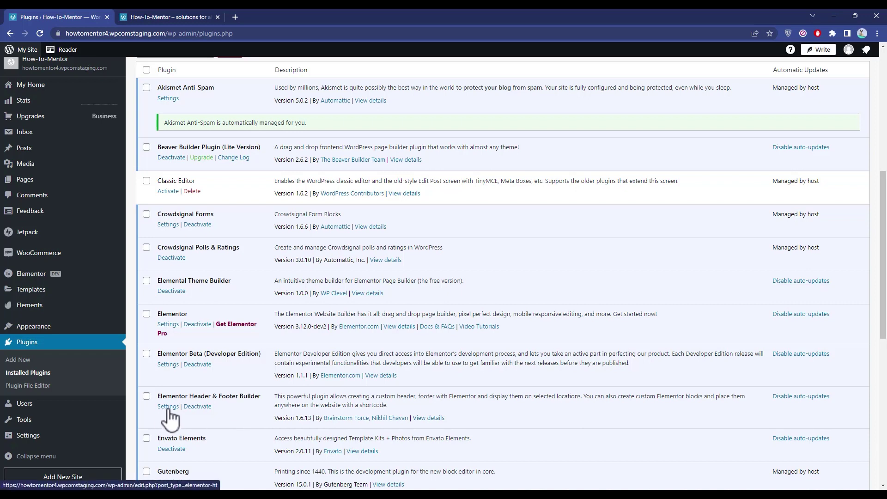
Step: Go to the Elementor Header & Footer Builder templates page from the Appearance menu
{"action": "mouse_move", "coordinate": [51, 327]}
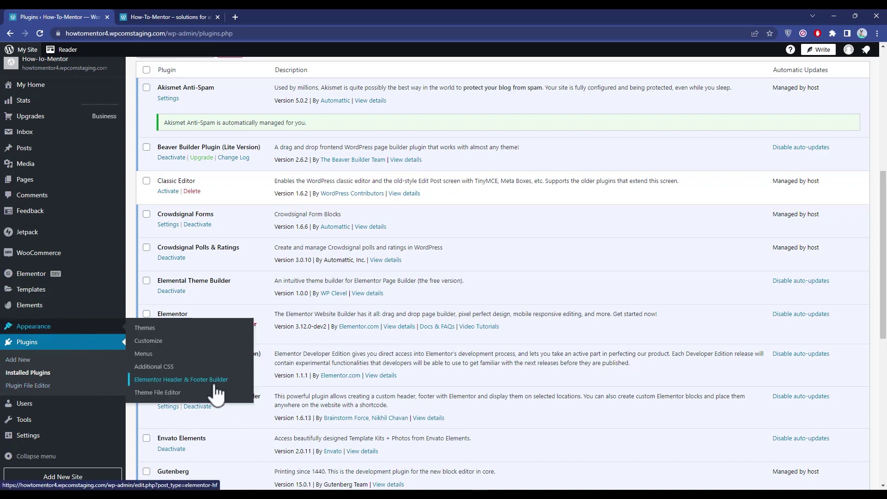
{"action": "left_click", "coordinate": [198, 383]}
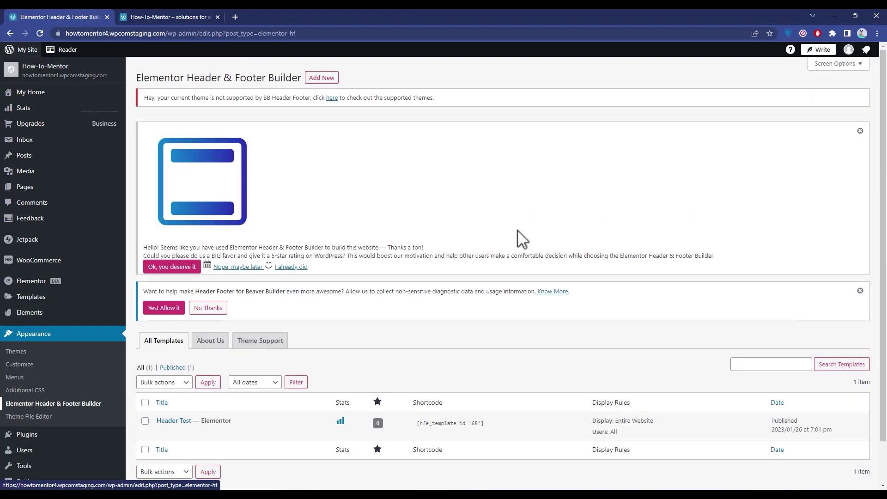
Step: Dismiss the rating and data-sharing notices and start a new header/footer template
{"action": "left_click", "coordinate": [860, 130]}
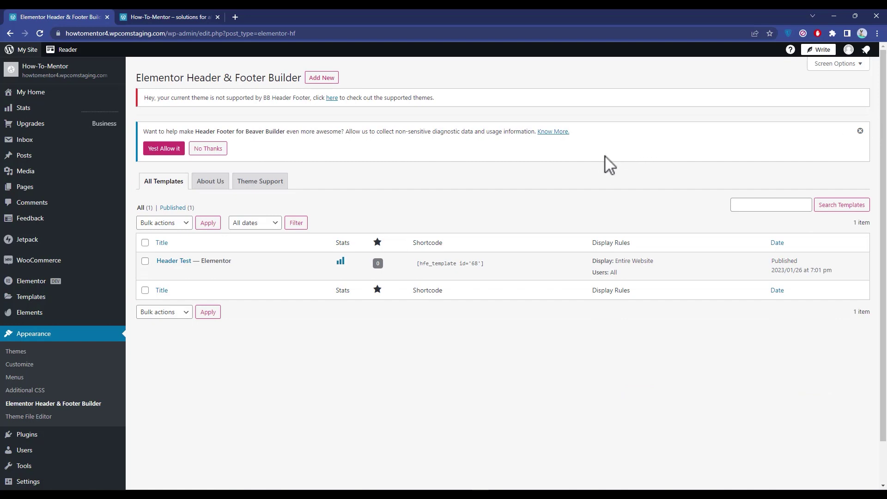
{"action": "left_click", "coordinate": [205, 148]}
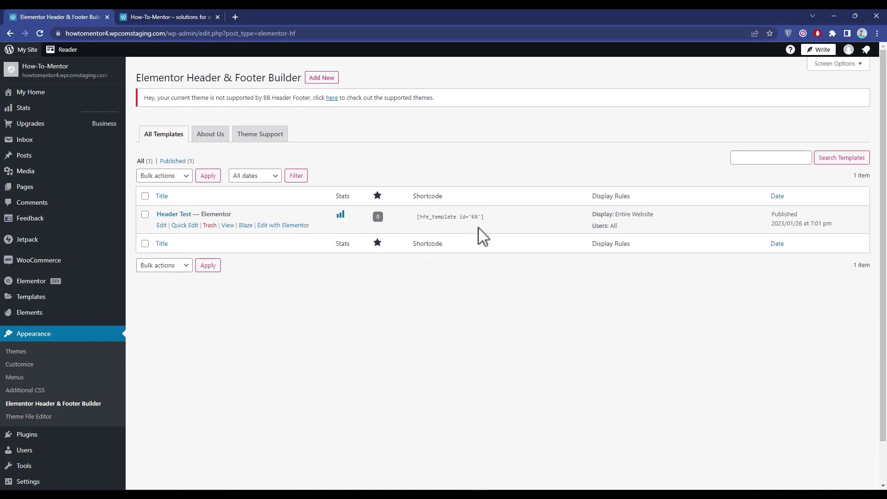
{"action": "left_click", "coordinate": [330, 83]}
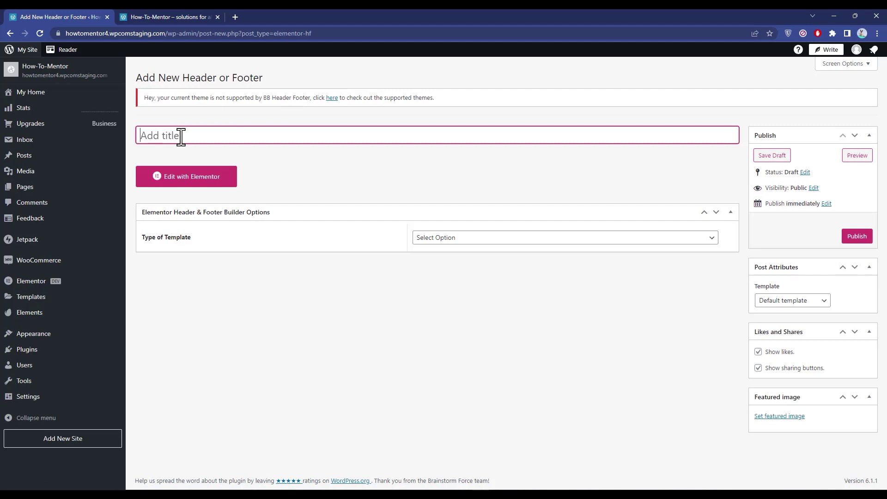
Step: Title the new template 'Footer' and set its template type to Footer
{"action": "type", "text": "Footer"}
{"action": "left_click", "coordinate": [246, 158]}
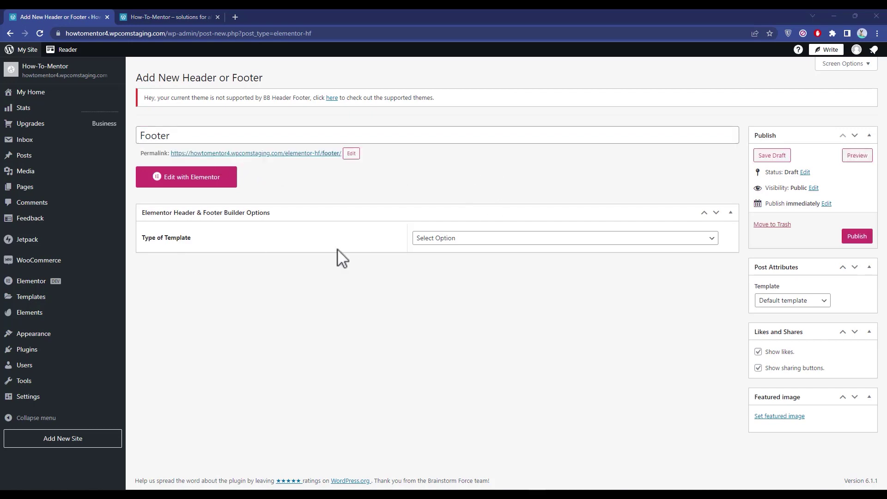
{"action": "left_click", "coordinate": [714, 239]}
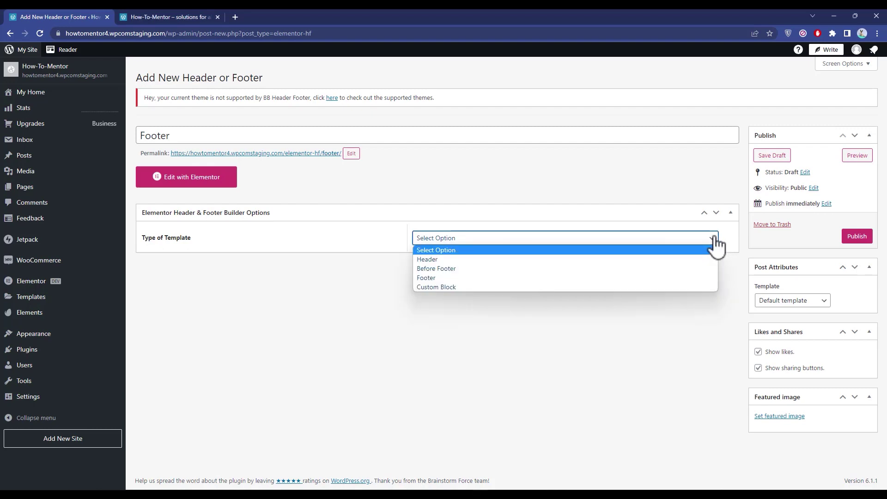
{"action": "left_click", "coordinate": [464, 277]}
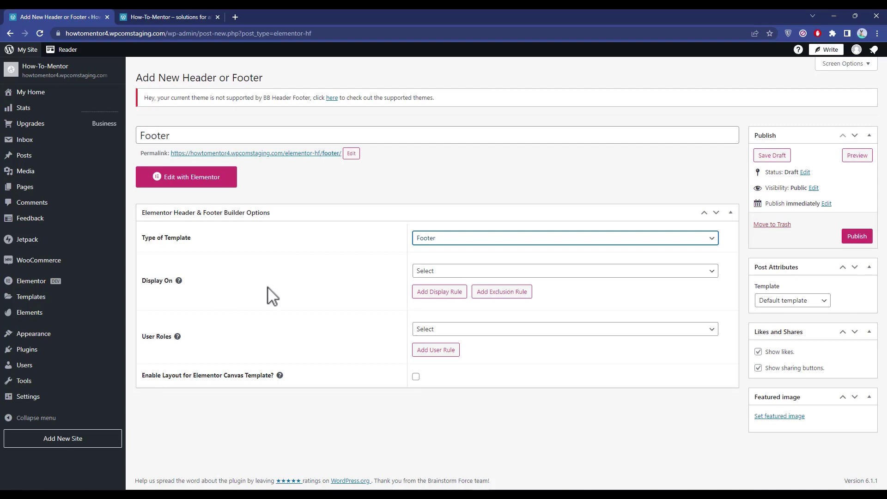
Step: Set Display On to Entire Website, leaving no exclusion rule
{"action": "left_click", "coordinate": [489, 272]}
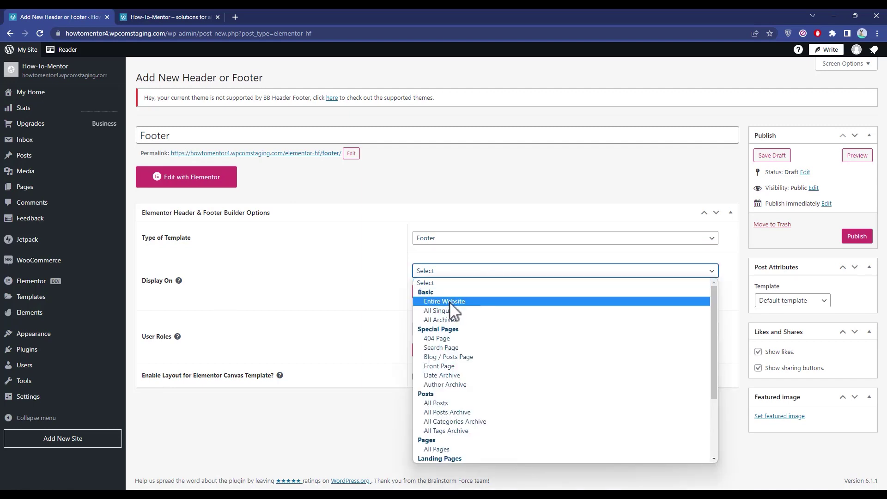
{"action": "left_click", "coordinate": [451, 302]}
{"action": "left_click", "coordinate": [457, 274]}
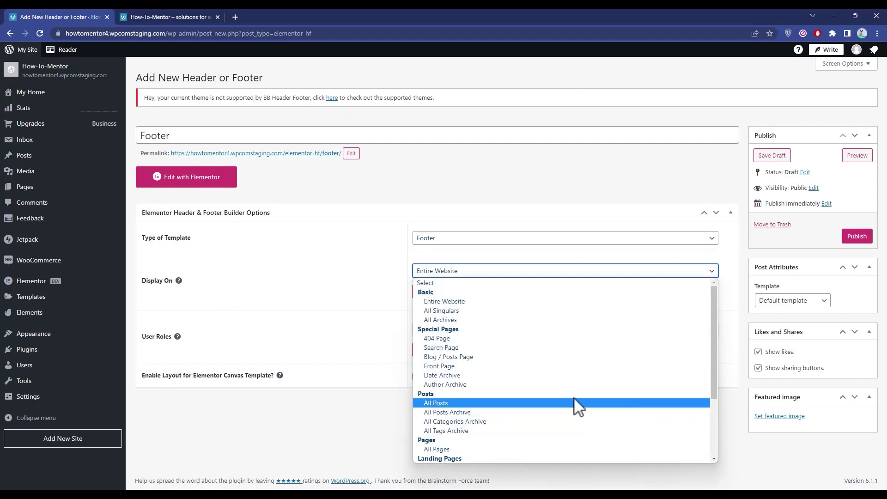
{"action": "left_click", "coordinate": [373, 296]}
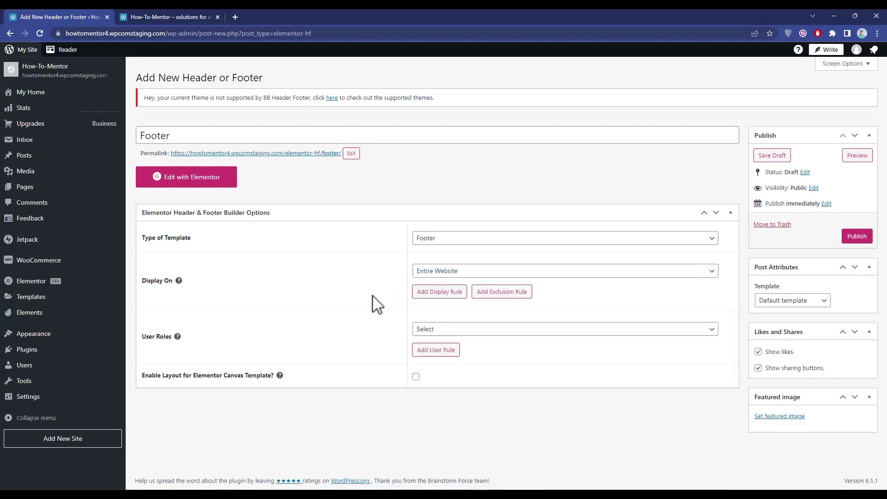
{"action": "left_click", "coordinate": [445, 296]}
{"action": "left_click", "coordinate": [459, 290]}
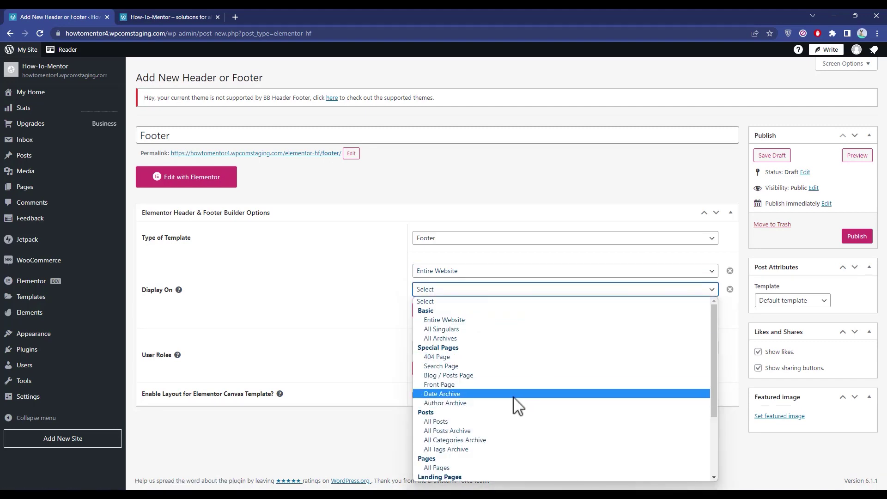
{"action": "scroll", "coordinate": [515, 406], "scroll_direction": "down", "scroll_amount": 2}
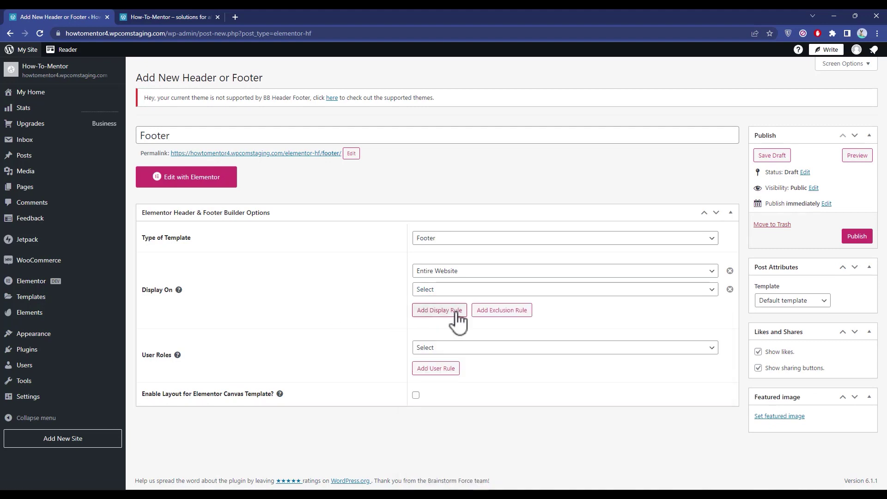
{"action": "left_click", "coordinate": [508, 312]}
{"action": "left_click", "coordinate": [462, 351]}
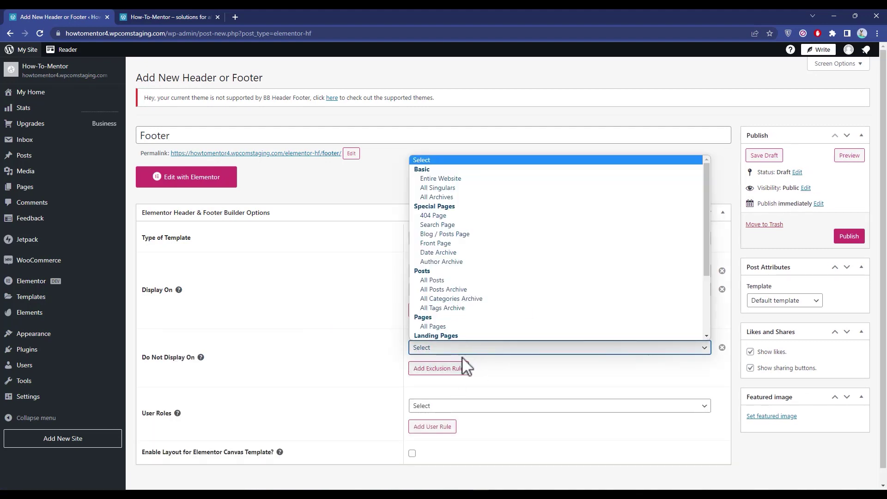
{"action": "left_click", "coordinate": [340, 312]}
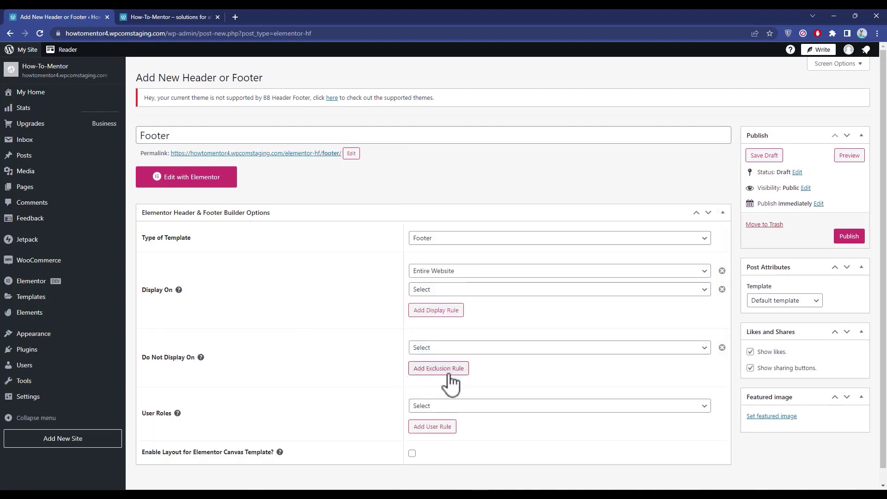
{"action": "left_click", "coordinate": [722, 347]}
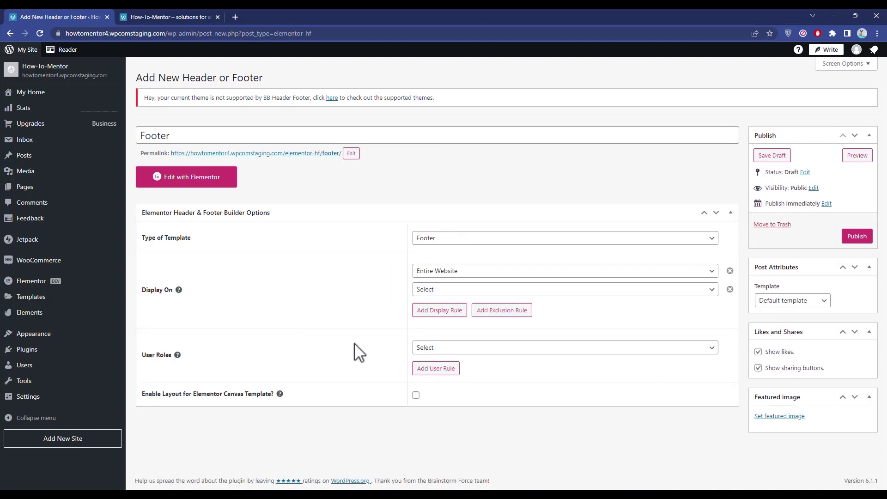
Step: Show the footer to All user roles and publish the template
{"action": "left_click", "coordinate": [528, 350]}
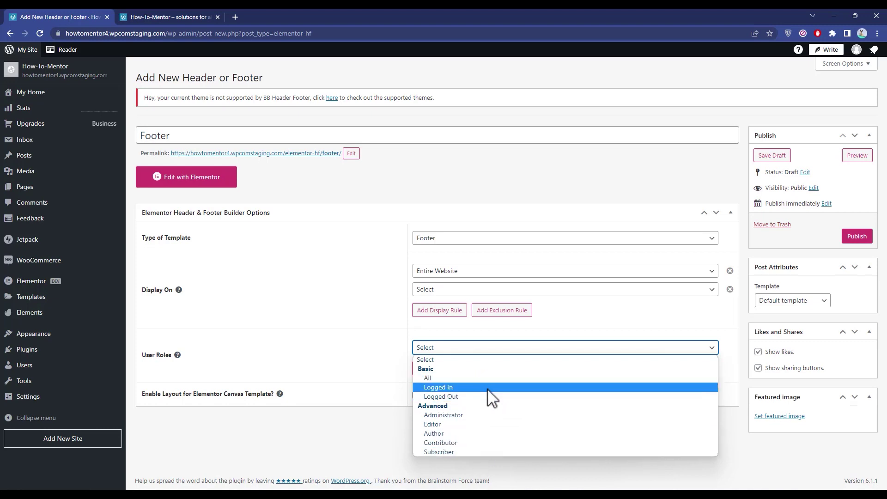
{"action": "left_click", "coordinate": [560, 378]}
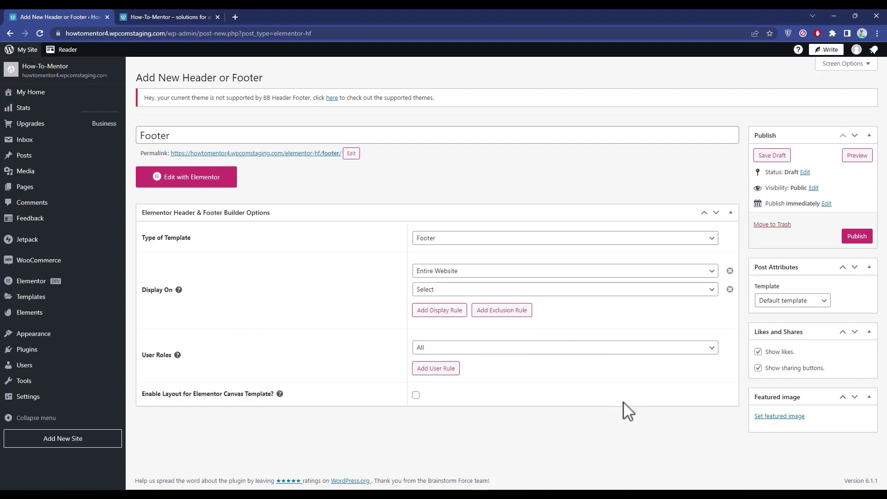
{"action": "left_click", "coordinate": [859, 238]}
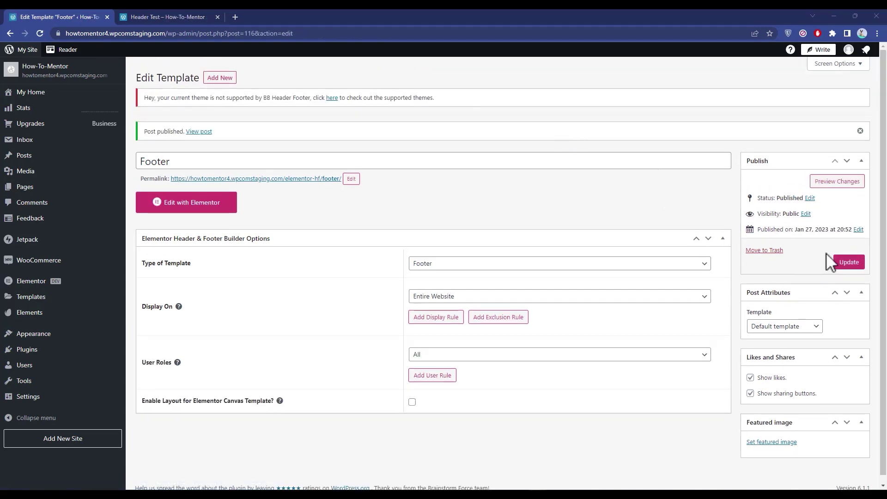
Step: Preview the Footer template and home page, close the Header Test tab, then return to the editor
{"action": "left_click", "coordinate": [838, 183]}
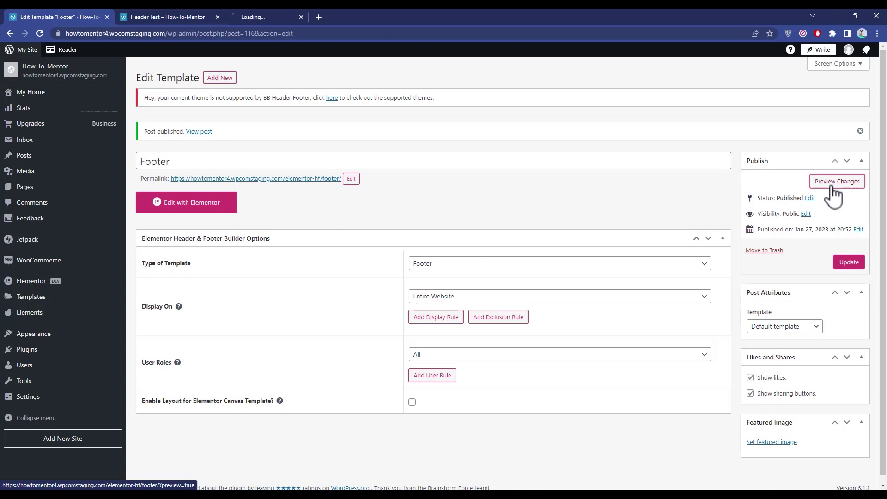
{"action": "left_click", "coordinate": [216, 17]}
{"action": "left_click", "coordinate": [163, 16]}
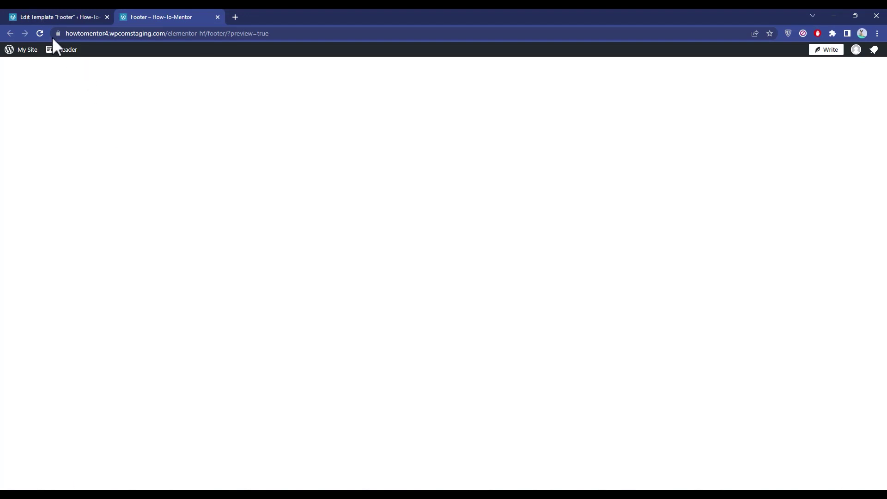
{"action": "left_click", "coordinate": [74, 18]}
{"action": "left_click", "coordinate": [166, 17]}
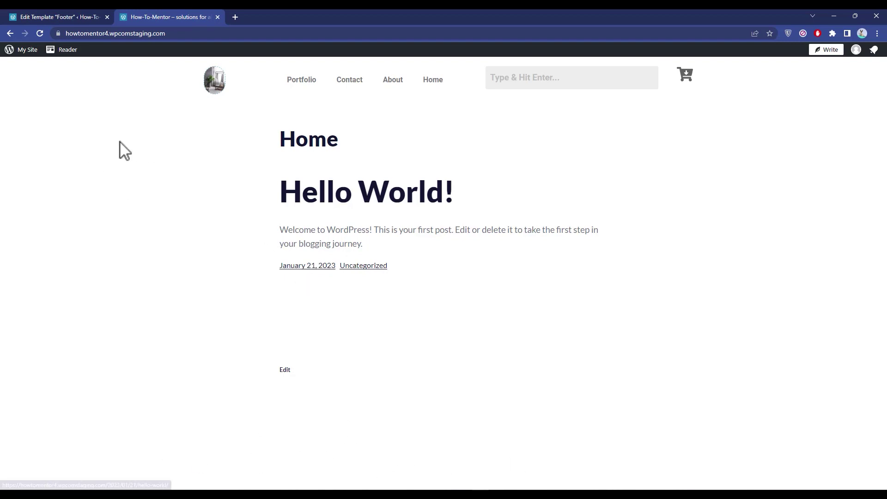
{"action": "left_click", "coordinate": [33, 20]}
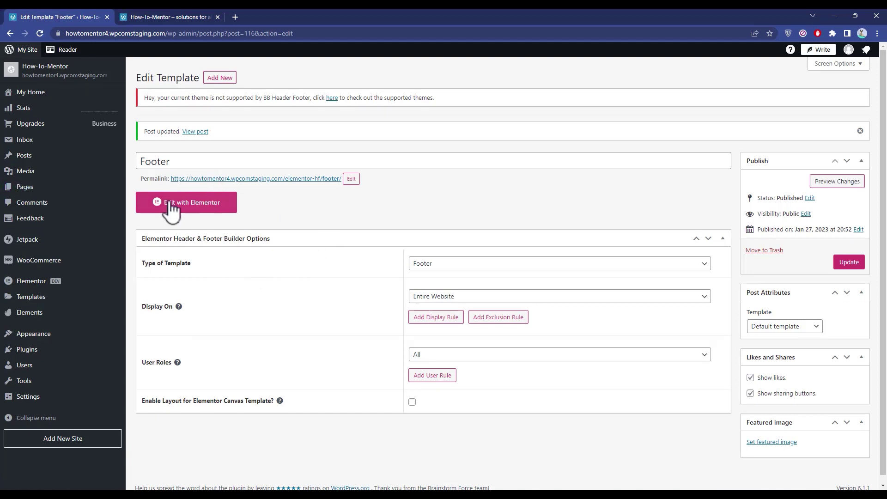
Step: Edit the Footer template with Elementor and add a three-column structure to the canvas
{"action": "left_click", "coordinate": [200, 207]}
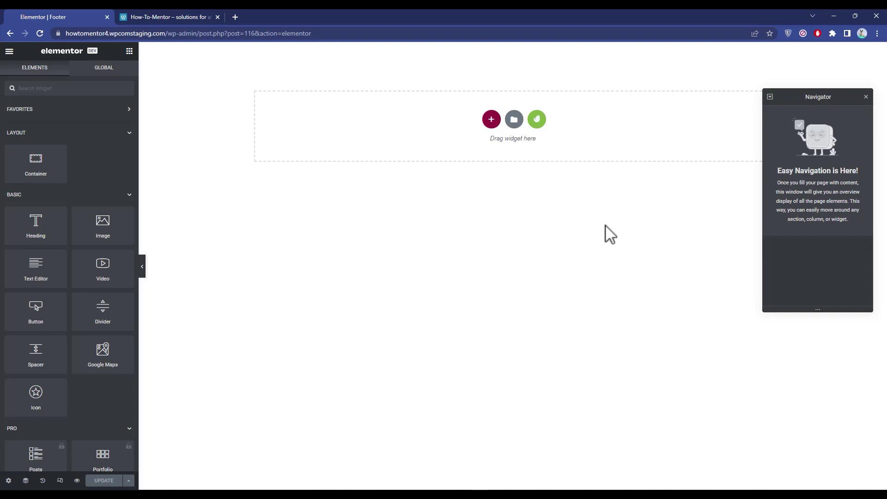
{"action": "left_click", "coordinate": [493, 119]}
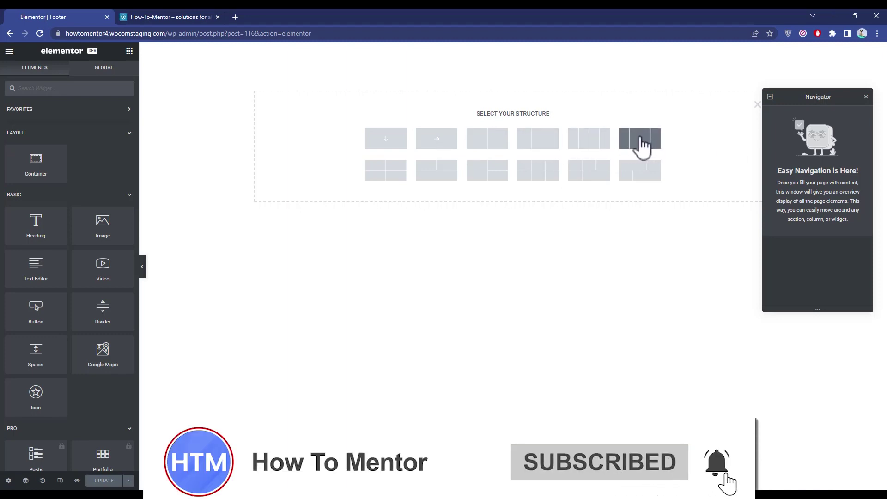
{"action": "left_click", "coordinate": [641, 138]}
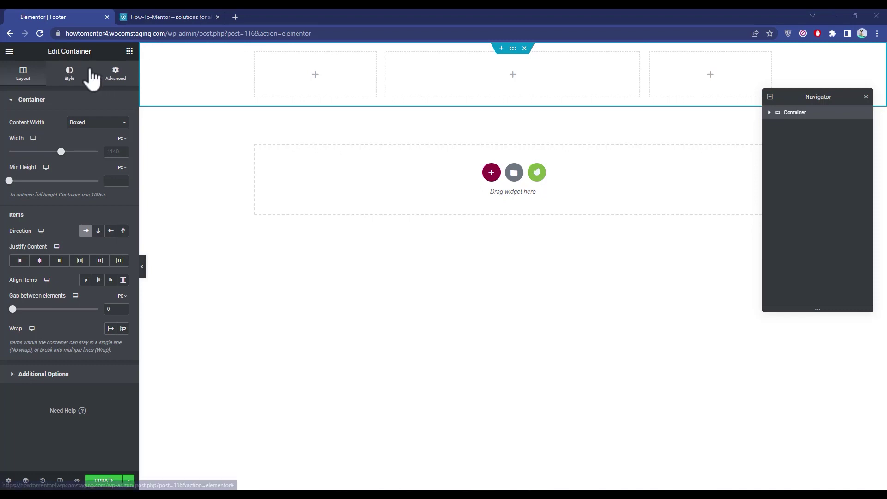
Step: Give the container a Classic background with colour #000000 (black)
{"action": "left_click", "coordinate": [71, 72]}
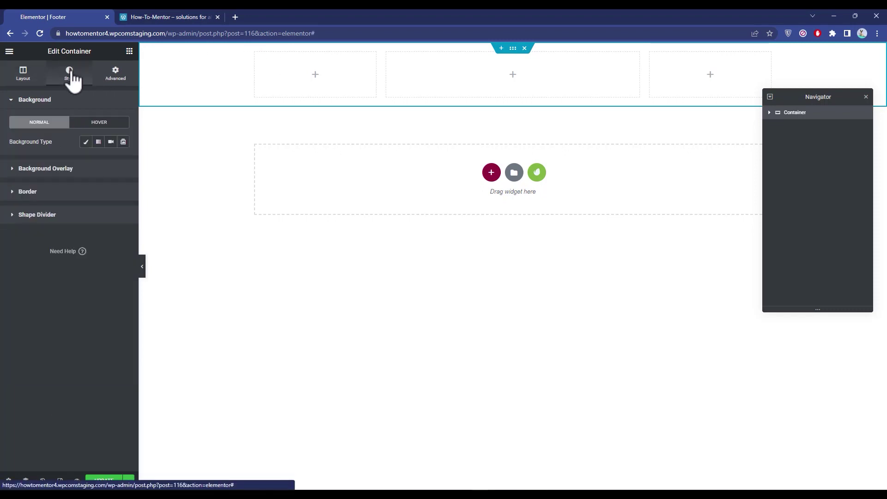
{"action": "left_click", "coordinate": [86, 142]}
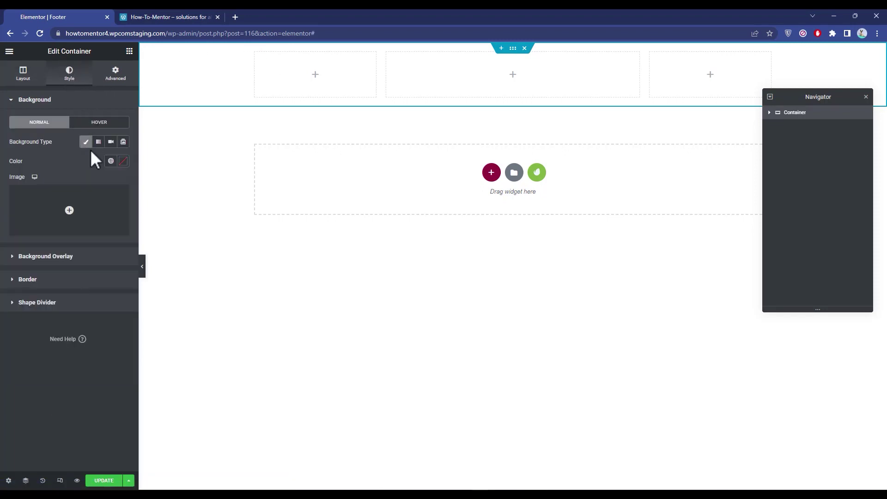
{"action": "left_click", "coordinate": [123, 162]}
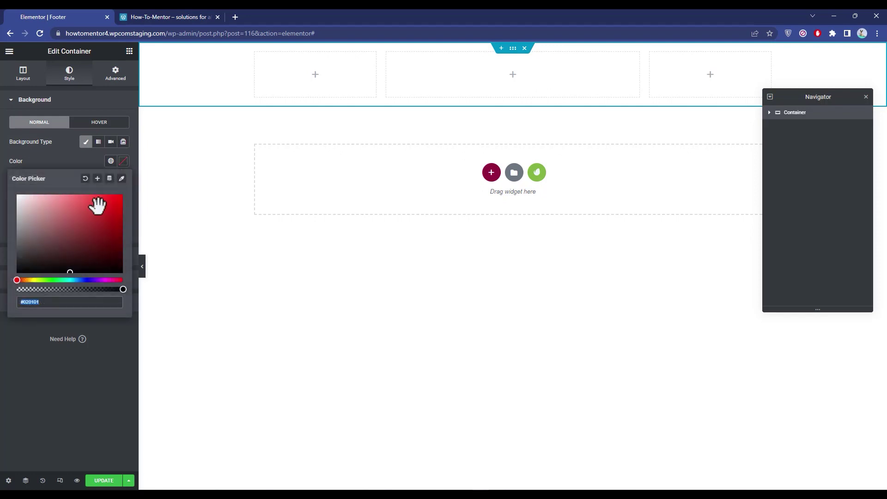
{"action": "left_click_drag", "start_coordinate": [55, 263], "coordinate": [24, 264]}
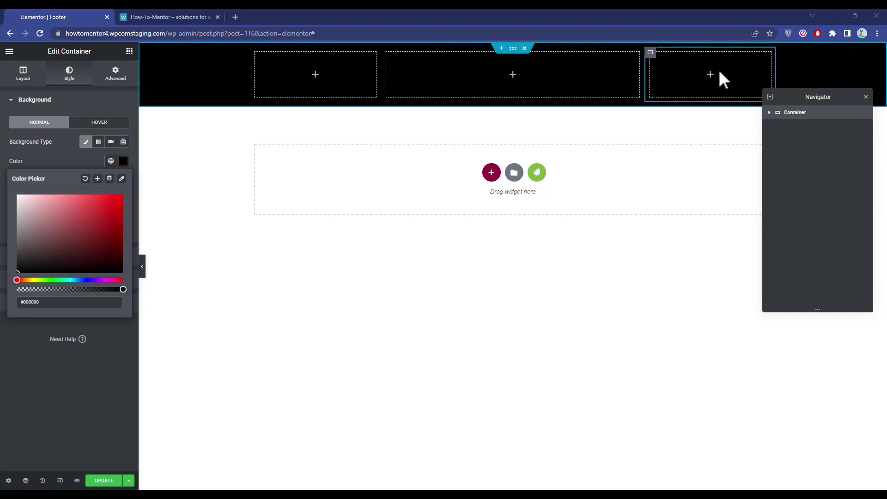
{"action": "left_click", "coordinate": [149, 150]}
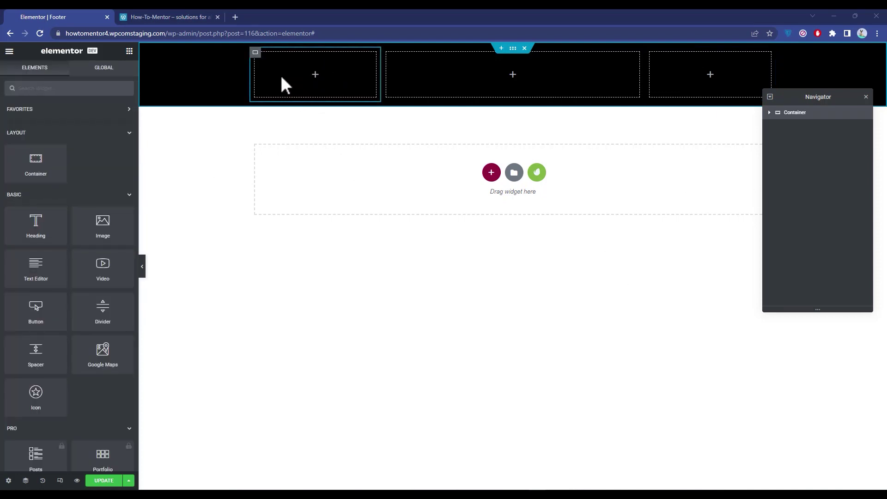
Step: Place a Heading widget in the first footer column and set its HTML tag to H5
{"action": "left_click_drag", "start_coordinate": [18, 231], "coordinate": [290, 82]}
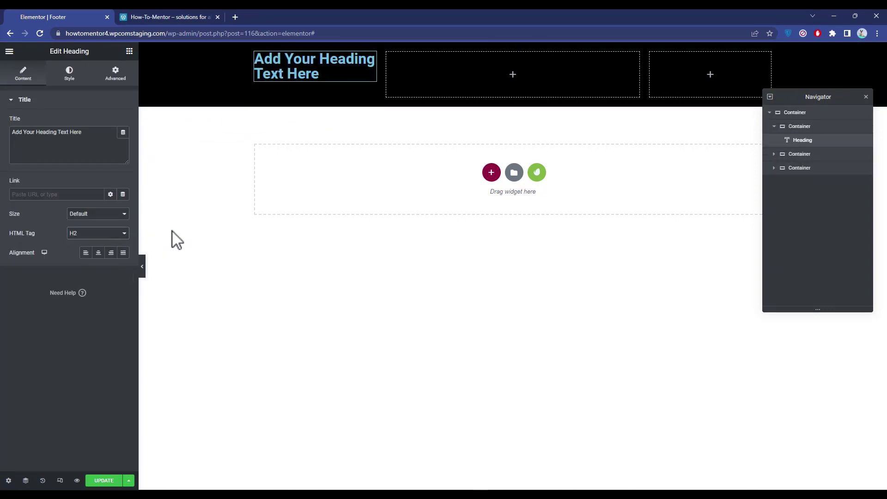
{"action": "left_click", "coordinate": [121, 236]}
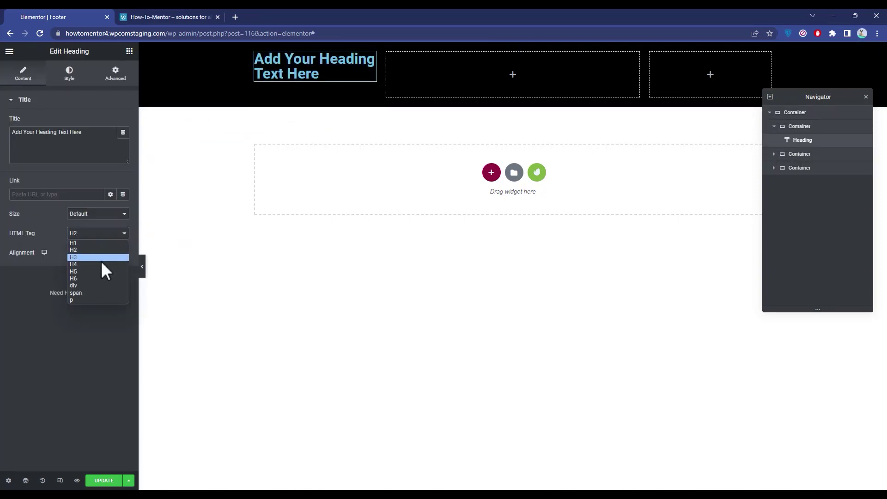
{"action": "left_click", "coordinate": [85, 272]}
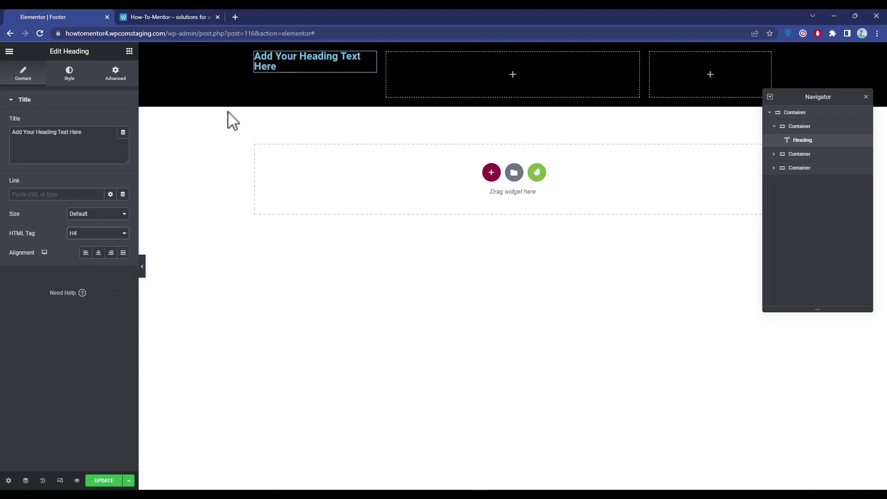
{"action": "left_click", "coordinate": [113, 235]}
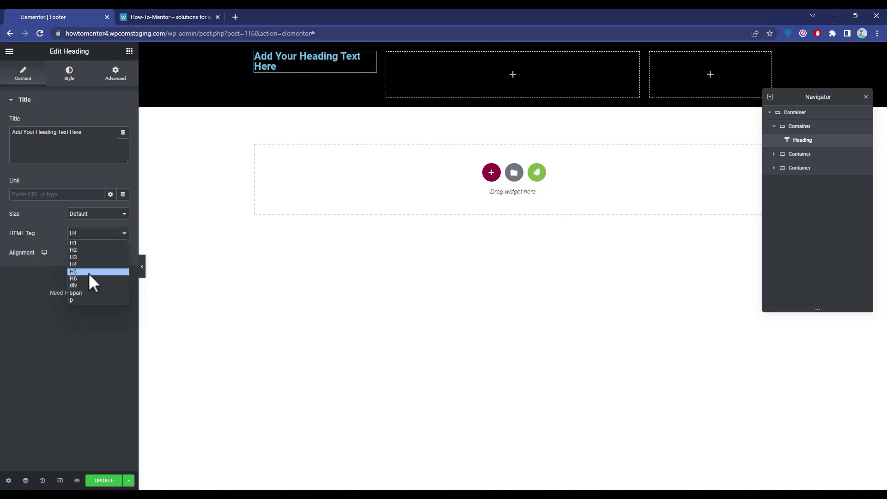
{"action": "left_click", "coordinate": [88, 273]}
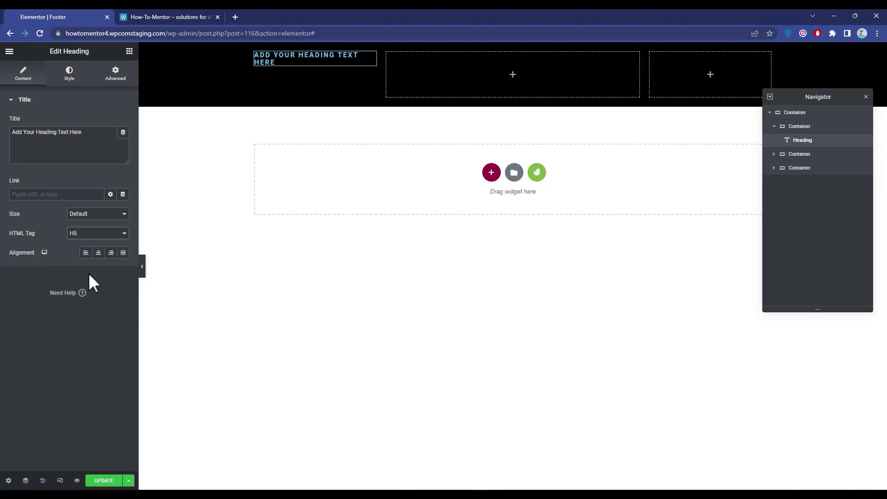
Step: Change the heading title to 'About Us' and return to the widget list
{"action": "triple_click", "coordinate": [79, 147]}
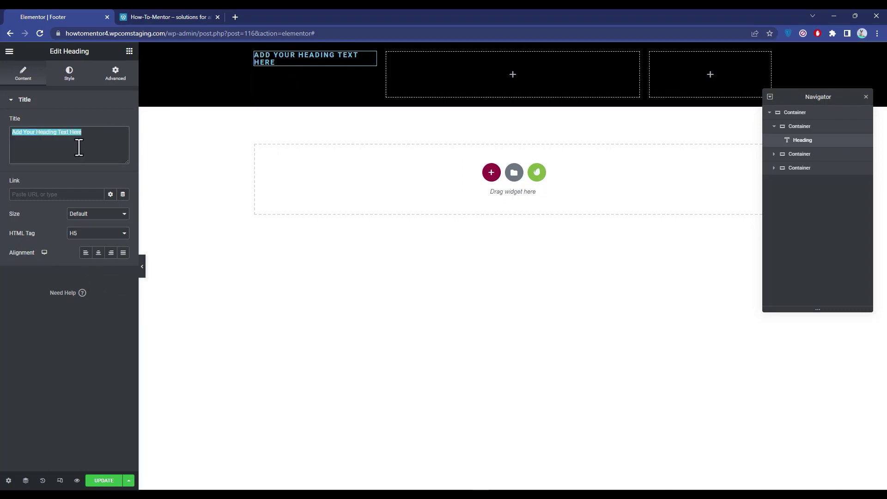
{"action": "type", "text": "A"}
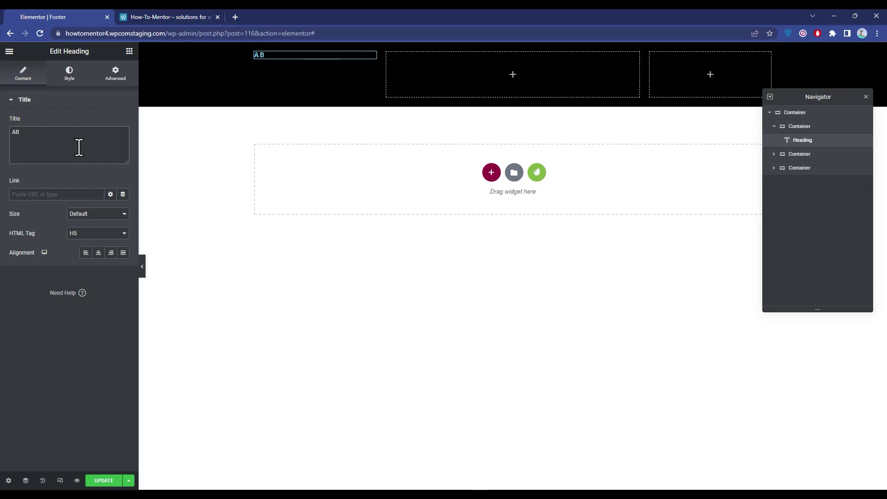
{"action": "type", "text": "bout"}
{"action": "type", "text": "Us"}
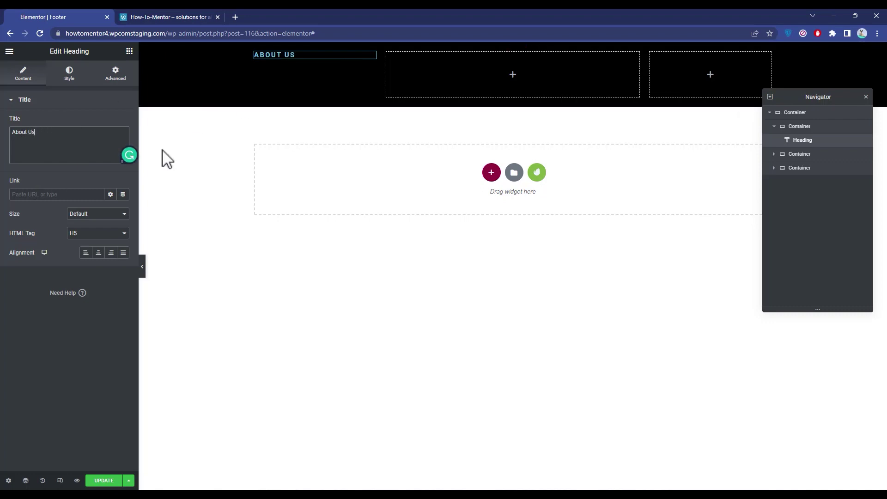
{"action": "left_click", "coordinate": [70, 75]}
{"action": "left_click", "coordinate": [21, 75]}
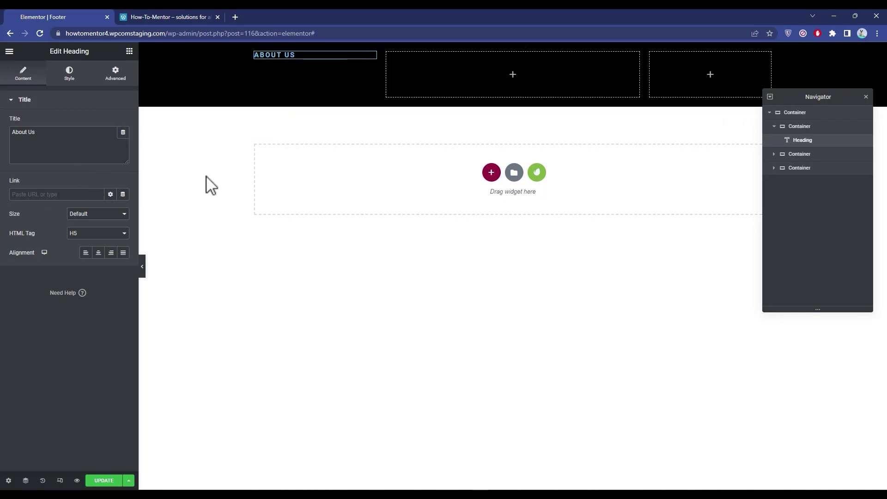
{"action": "left_click", "coordinate": [324, 235]}
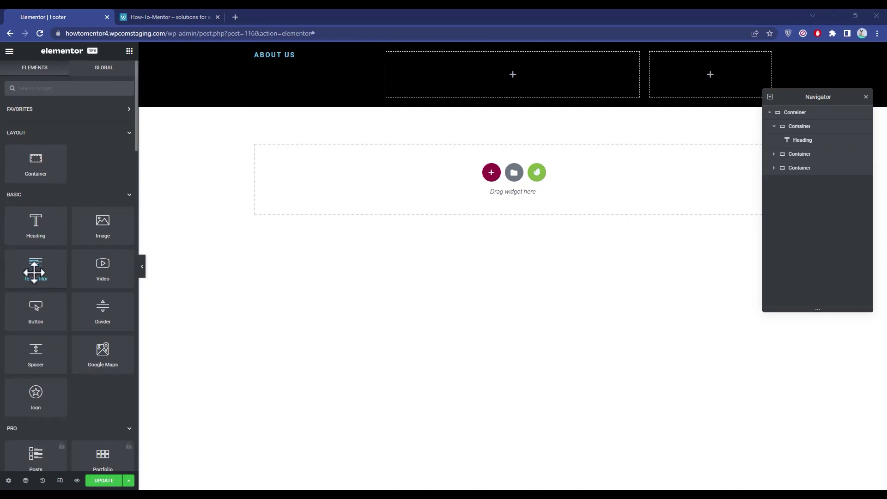
{"action": "left_click", "coordinate": [71, 95]}
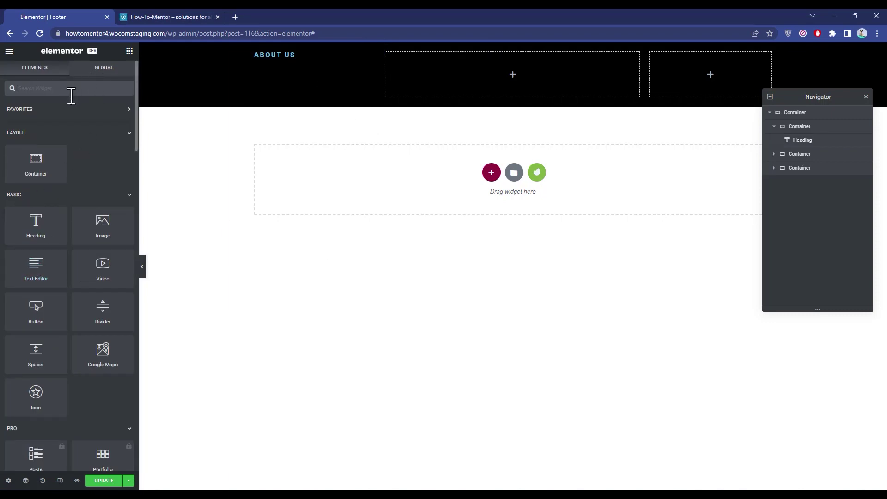
{"action": "type", "text": "para"}
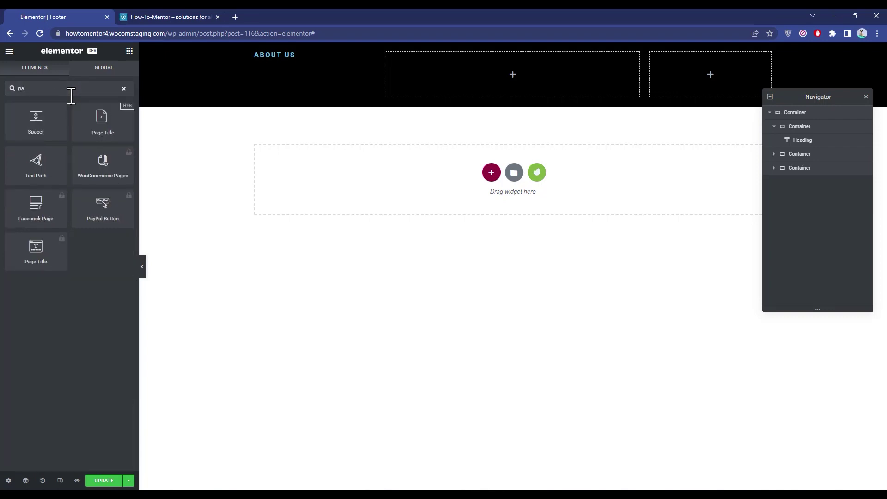
{"action": "key", "text": "BackSpace"}
{"action": "key", "text": "BackSpace"}
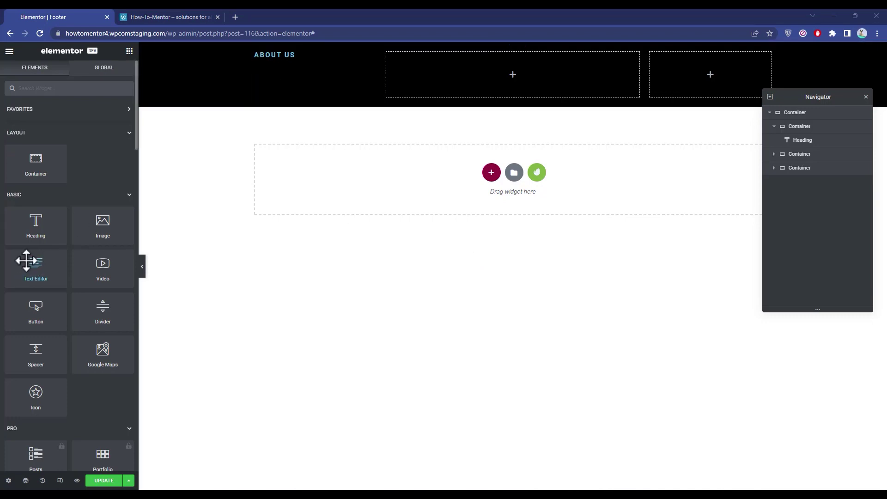
Step: Drop a Text Editor widget with placeholder Lorem ipsum below the About Us heading
{"action": "left_click_drag", "start_coordinate": [27, 262], "coordinate": [285, 59]}
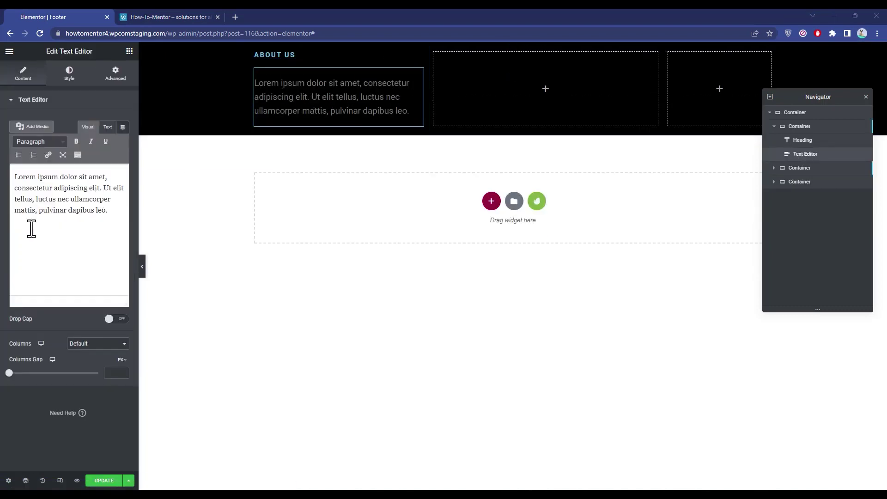
{"action": "left_click_drag", "start_coordinate": [113, 214], "coordinate": [9, 173]}
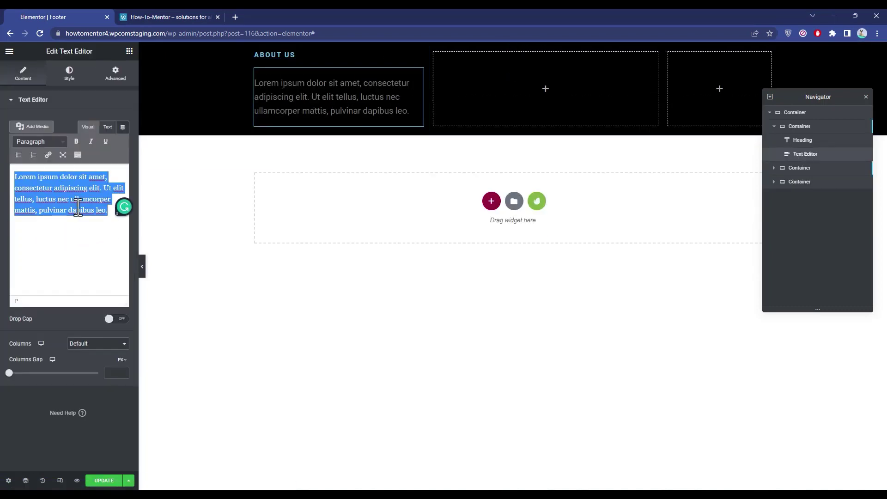
{"action": "left_click", "coordinate": [87, 238]}
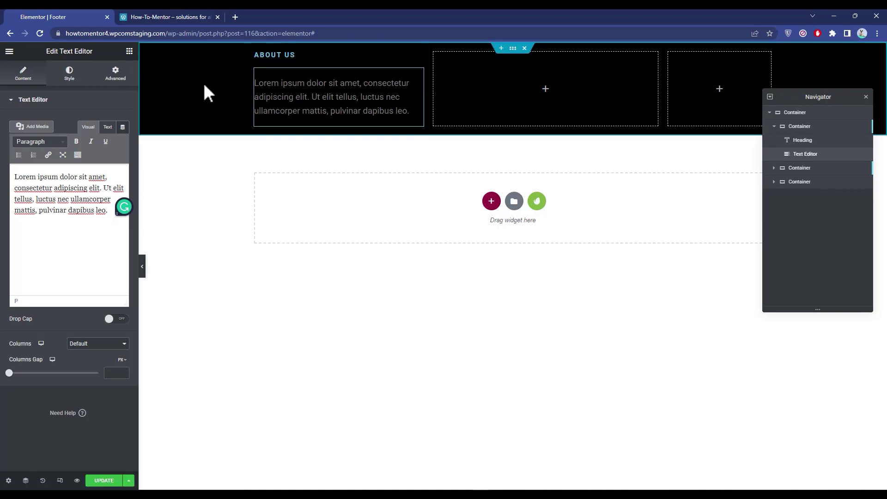
{"action": "left_click", "coordinate": [117, 77]}
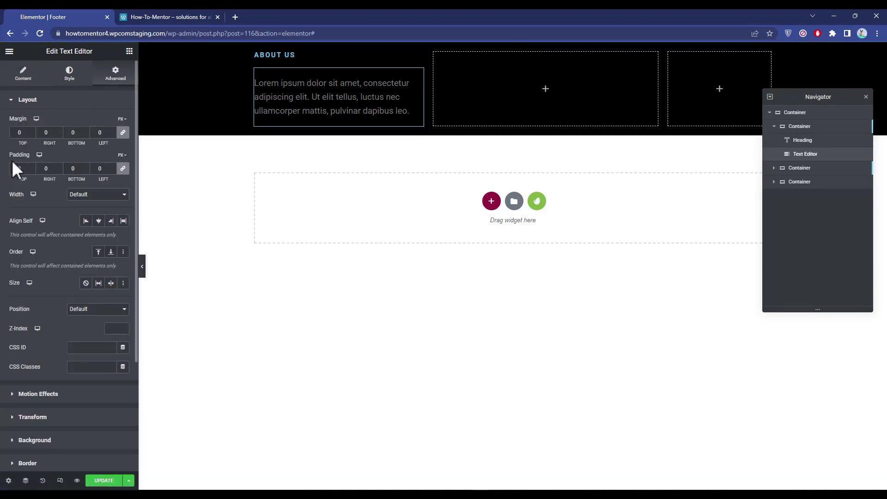
Step: Unlink the text block's padding and set Top 20 and Bottom 20
{"action": "left_click", "coordinate": [123, 168]}
{"action": "type", "text": "20"}
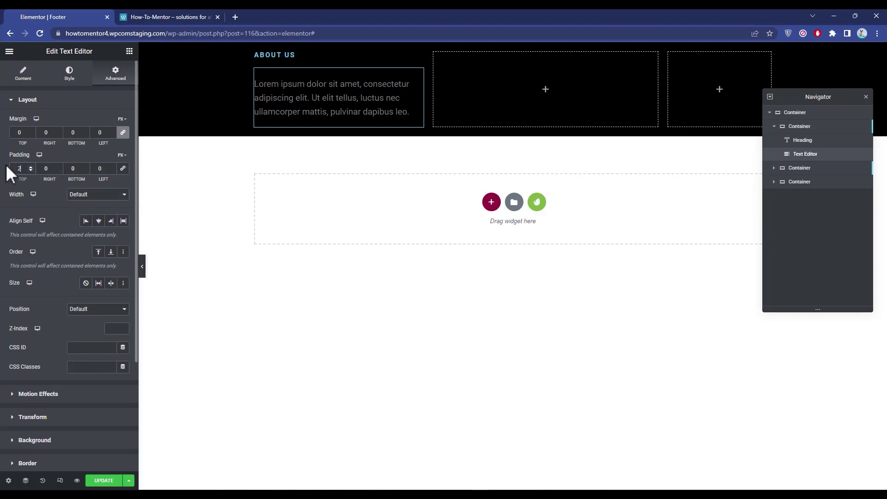
{"action": "double_click", "coordinate": [72, 170]}
{"action": "type", "text": "20"}
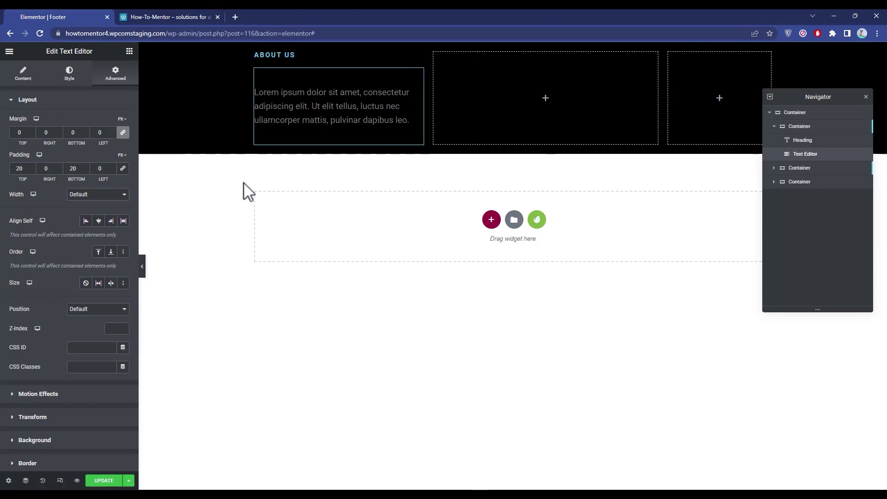
{"action": "left_click", "coordinate": [29, 77]}
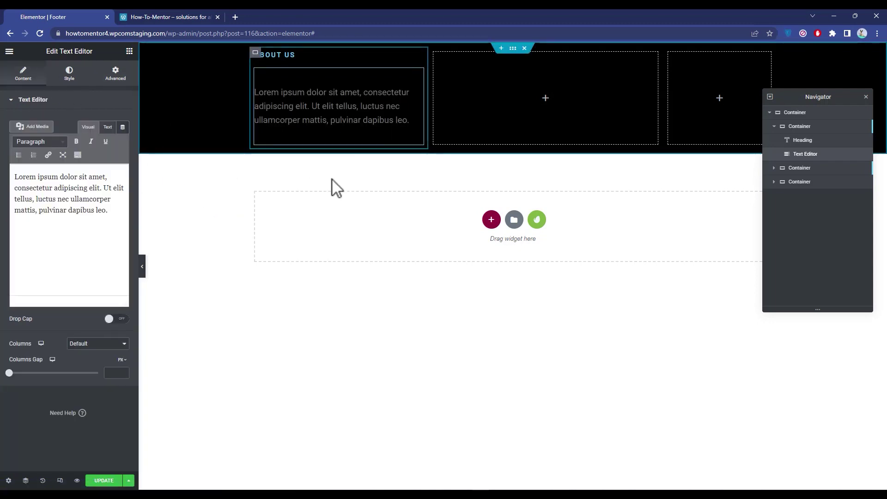
{"action": "left_click", "coordinate": [466, 261]}
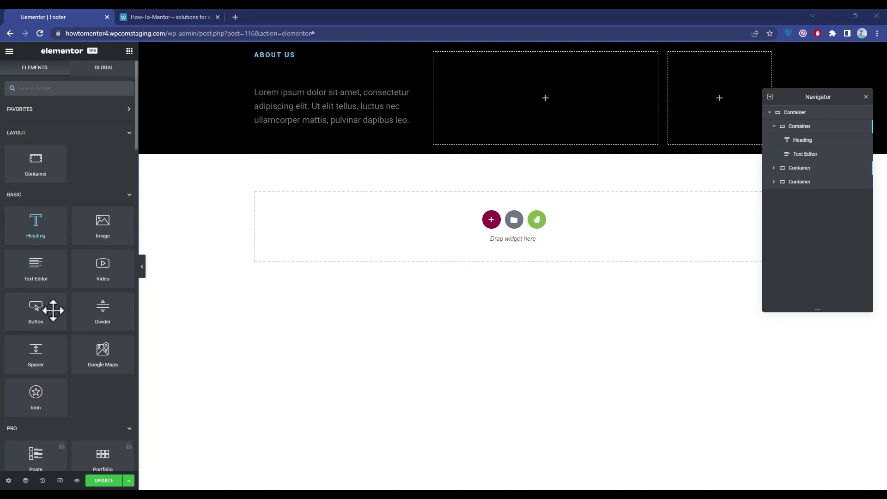
Step: Add a Button widget labelled 'Read more' under the paragraph, aligned Center
{"action": "left_click_drag", "start_coordinate": [38, 307], "coordinate": [286, 132]}
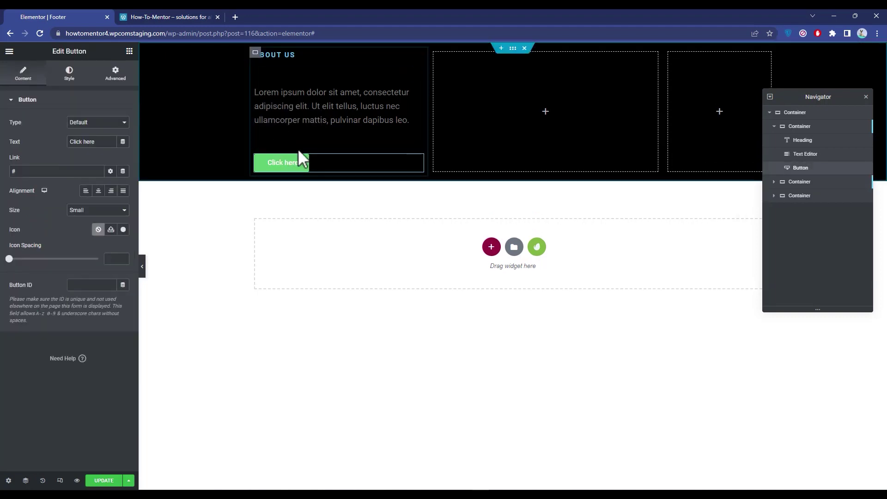
{"action": "triple_click", "coordinate": [98, 142]}
{"action": "type", "text": "Tr"}
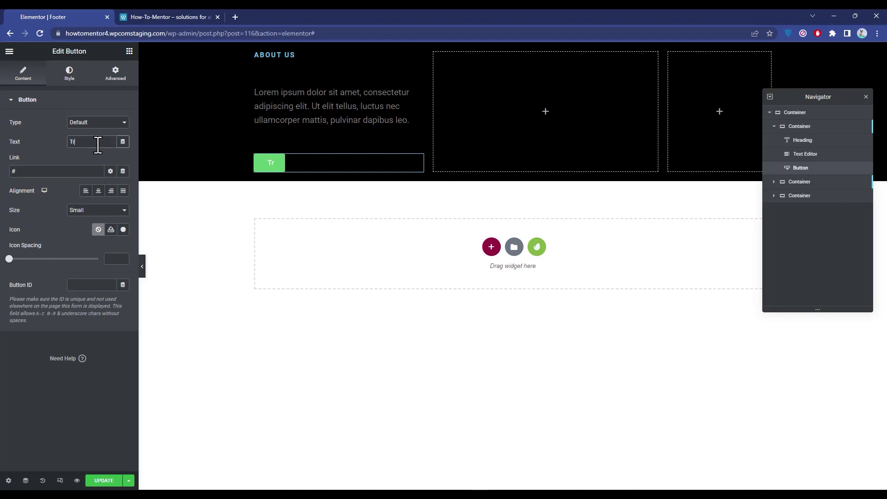
{"action": "key", "text": "BackSpace"}
{"action": "key", "text": "BackSpace"}
{"action": "type", "text": "ReadM"}
{"action": "key", "text": "BackSpace"}
{"action": "type", "text": "more"}
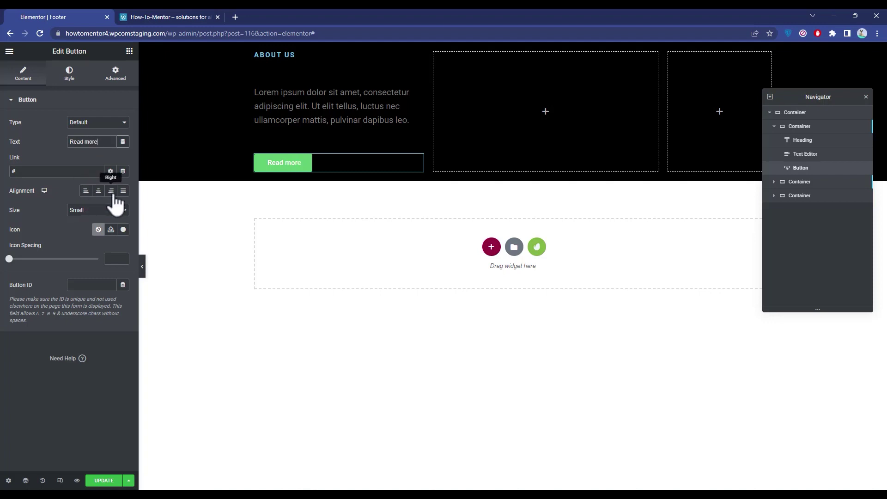
{"action": "left_click", "coordinate": [98, 191]}
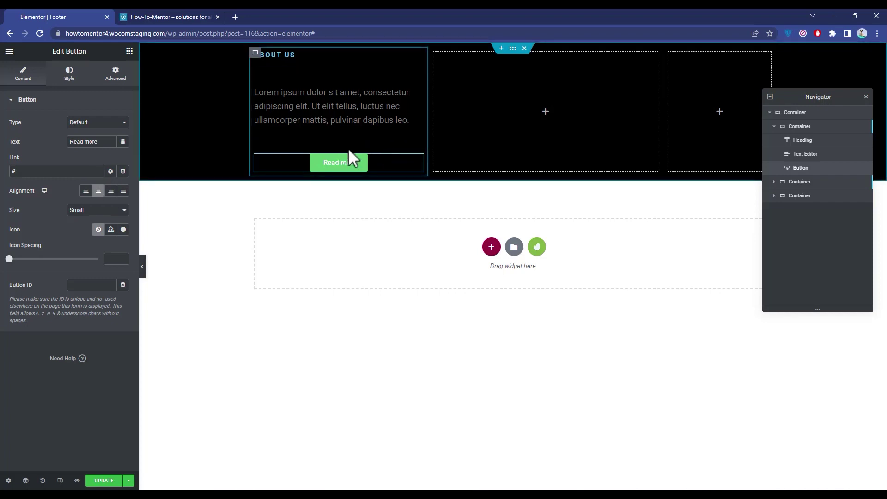
{"action": "left_click", "coordinate": [588, 386]}
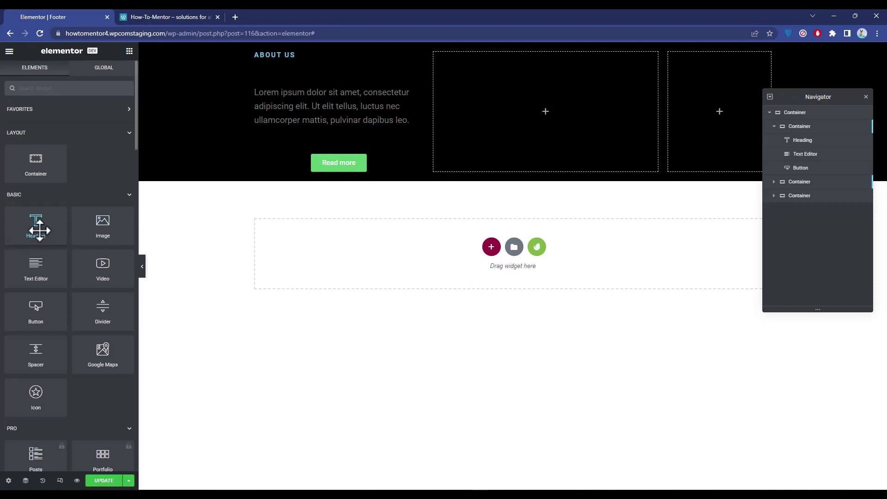
Step: Add a heading widget to the middle footer column and make it and the About Us heading H4
{"action": "left_click_drag", "start_coordinate": [40, 229], "coordinate": [526, 67]}
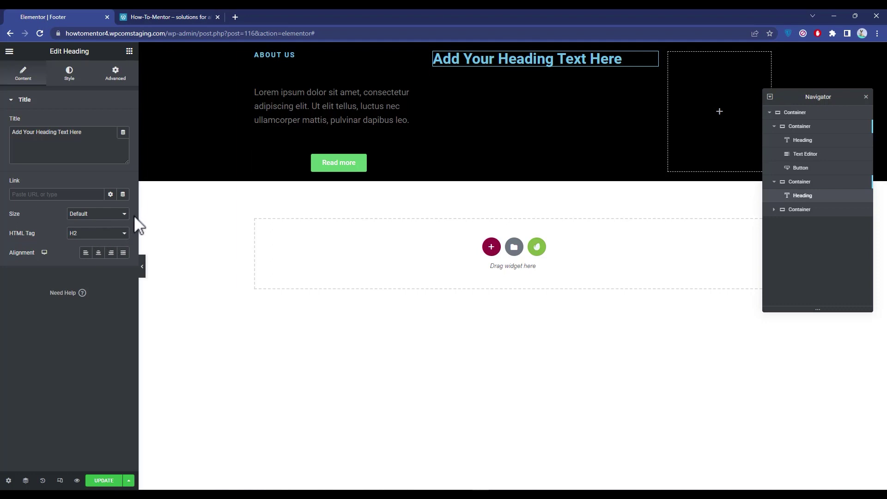
{"action": "left_click", "coordinate": [121, 214]}
{"action": "left_click", "coordinate": [121, 222]}
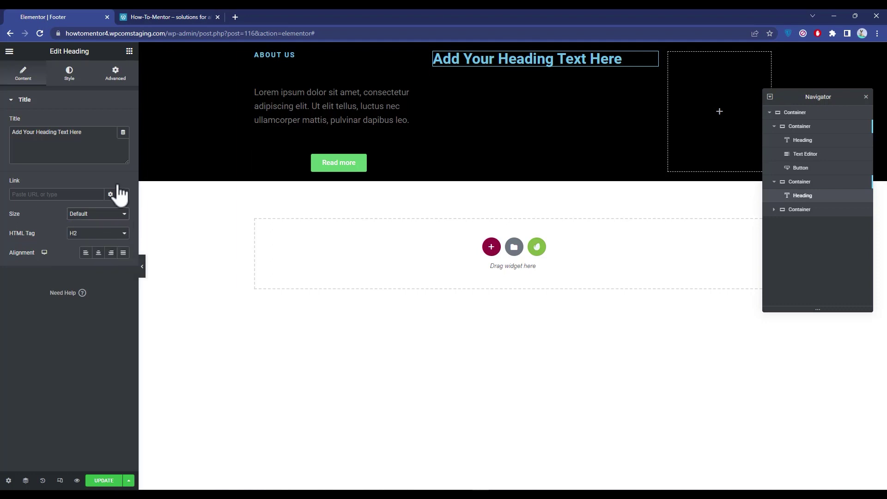
{"action": "left_click", "coordinate": [69, 73]}
{"action": "left_click", "coordinate": [23, 74]}
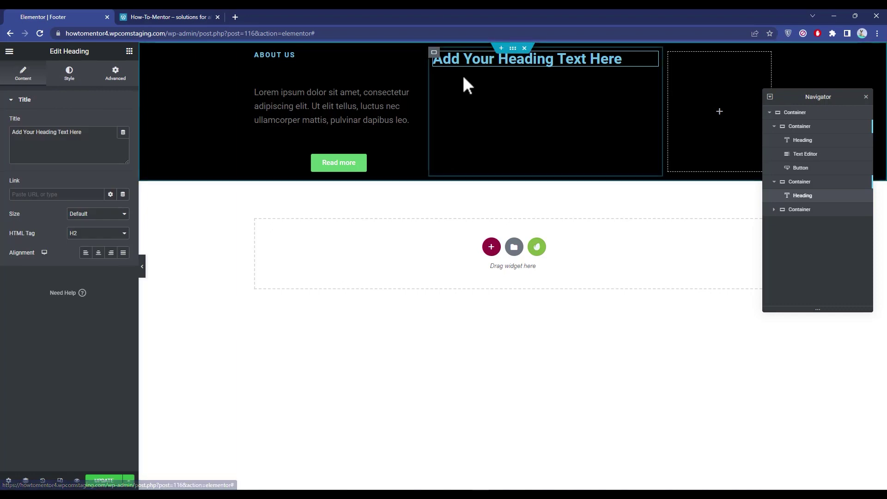
{"action": "left_click", "coordinate": [103, 234]}
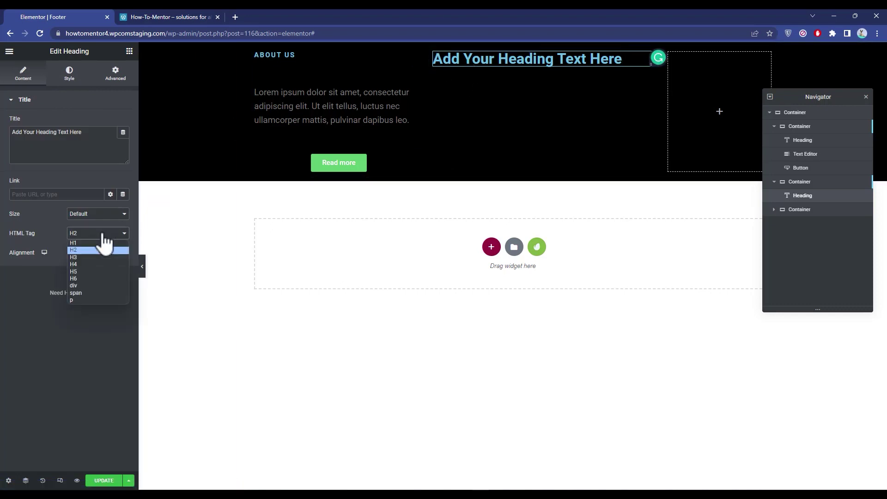
{"action": "left_click", "coordinate": [84, 272]}
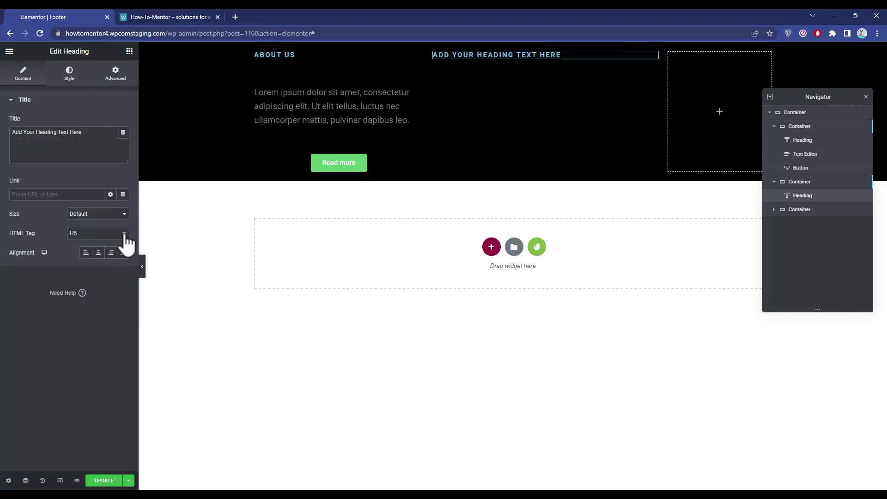
{"action": "left_click", "coordinate": [99, 236]}
{"action": "left_click", "coordinate": [87, 264]}
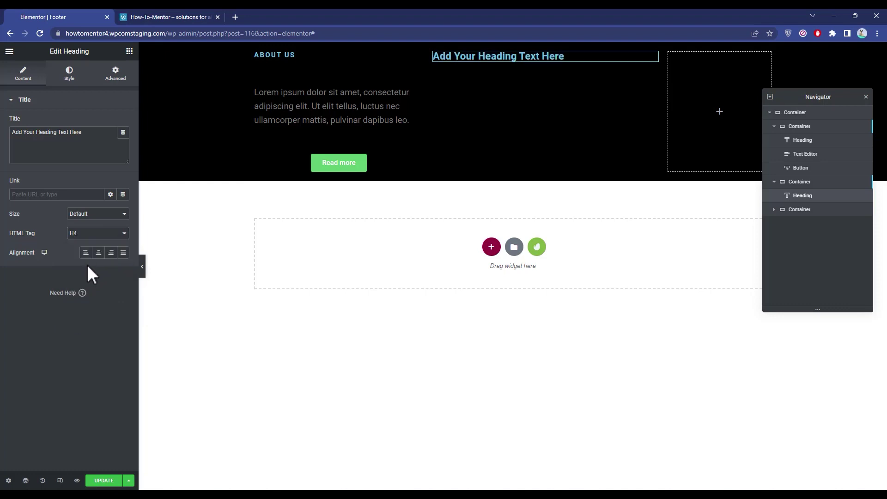
{"action": "left_click", "coordinate": [273, 55]}
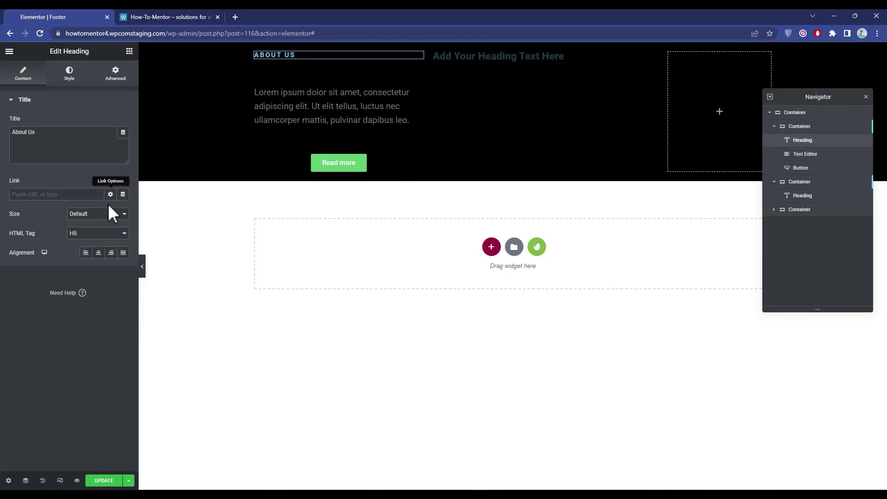
{"action": "left_click", "coordinate": [95, 233]}
{"action": "left_click", "coordinate": [79, 263]}
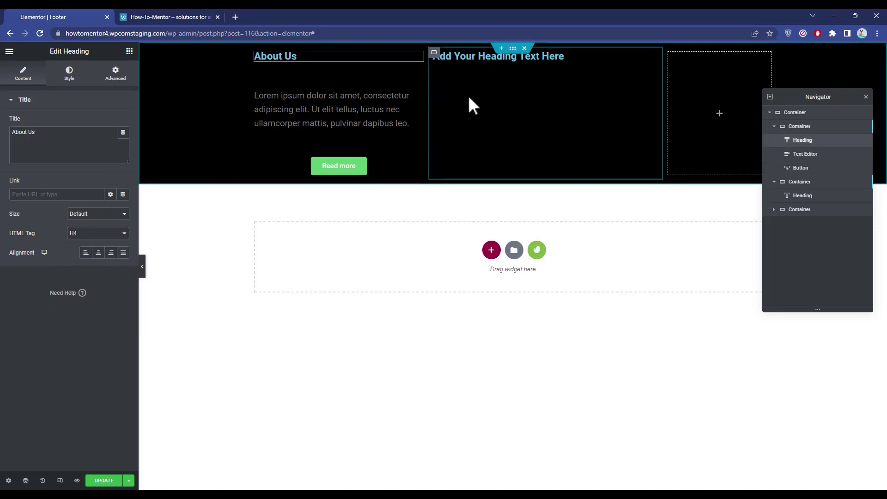
Step: Retitle the middle heading 'Quick Links' and centre-align it and the About Us heading
{"action": "left_click", "coordinate": [478, 57]}
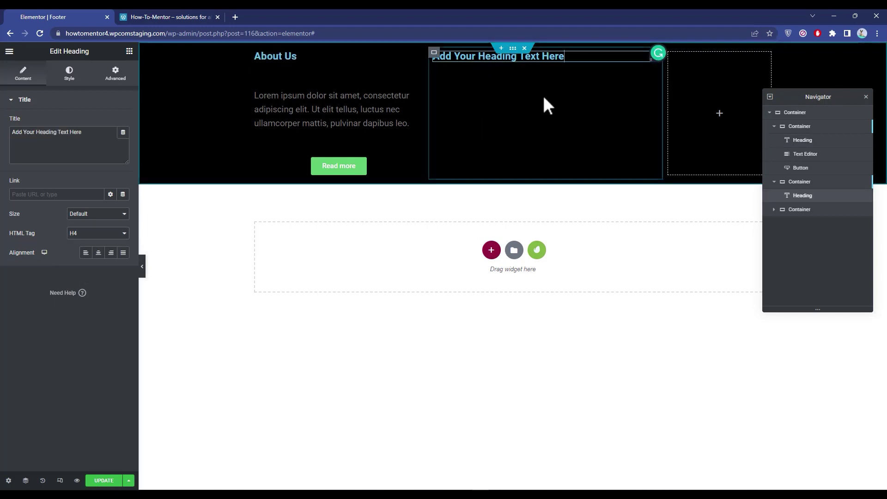
{"action": "triple_click", "coordinate": [576, 57]}
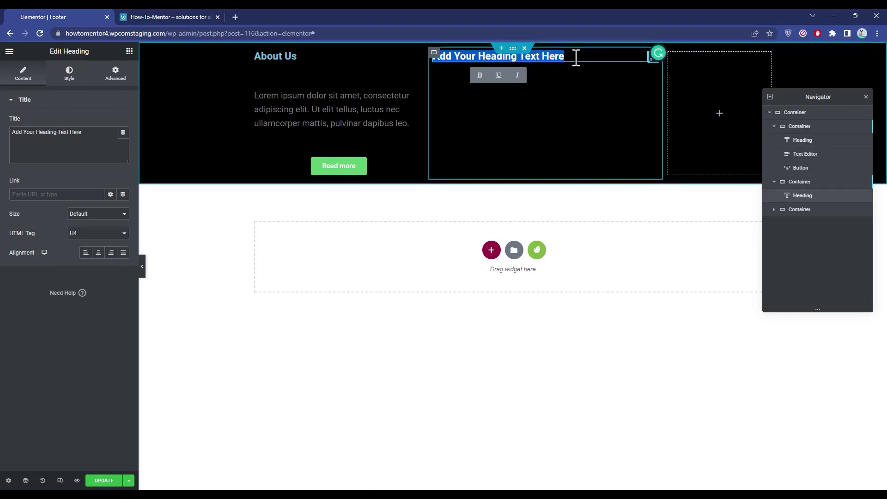
{"action": "type", "text": "Quick"}
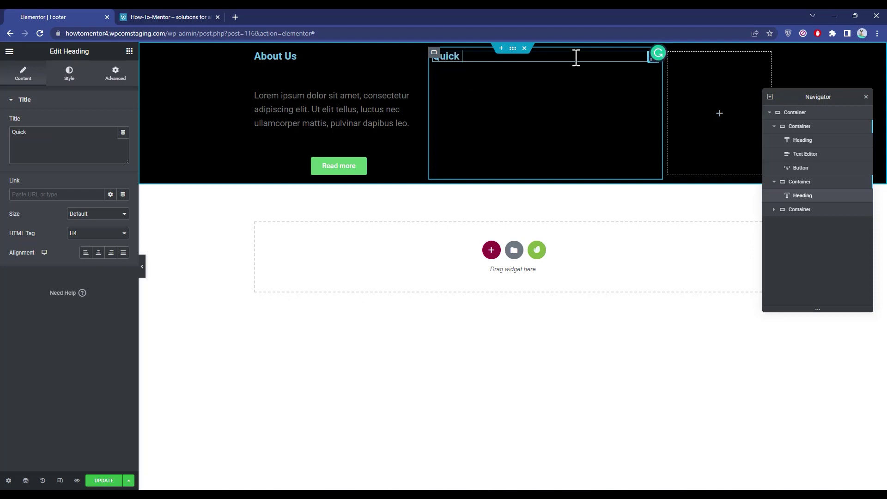
{"action": "type", "text": " Links"}
{"action": "left_click", "coordinate": [99, 254]}
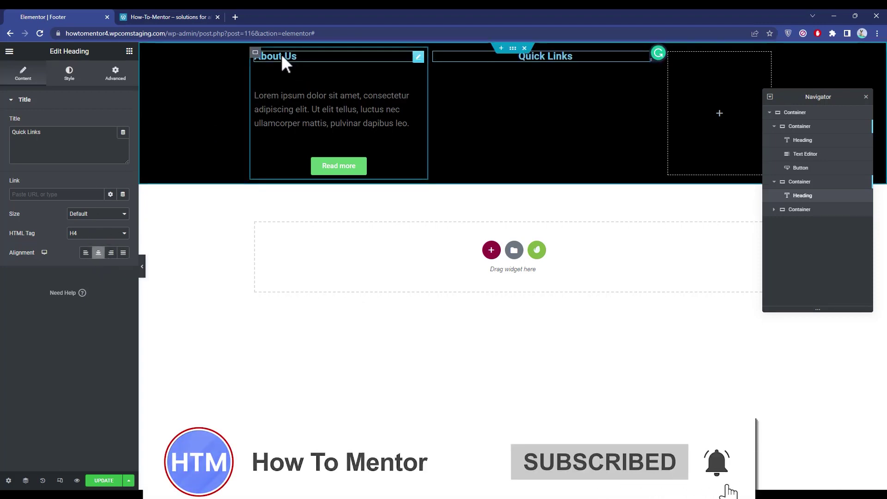
{"action": "left_click", "coordinate": [281, 54]}
{"action": "left_click", "coordinate": [99, 252]}
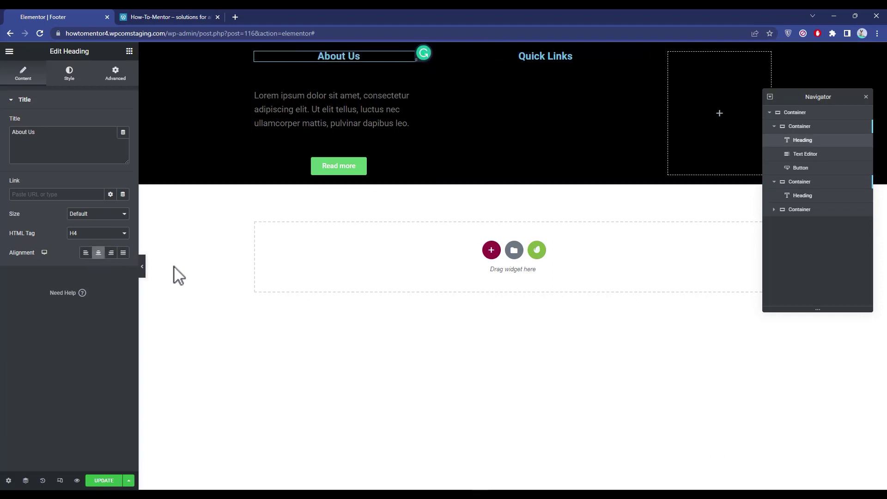
{"action": "left_click", "coordinate": [178, 276]}
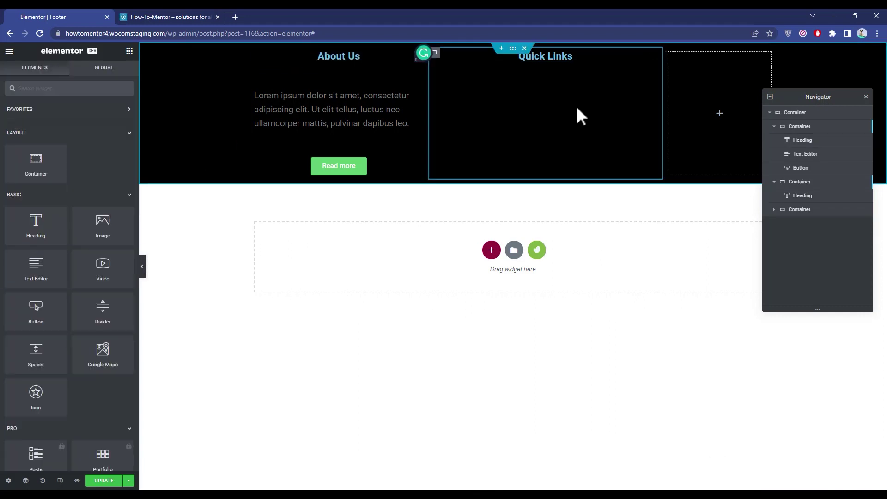
Step: Search widgets for 'na' and drop a Navigation Menu below the Quick Links heading
{"action": "left_click", "coordinate": [52, 88]}
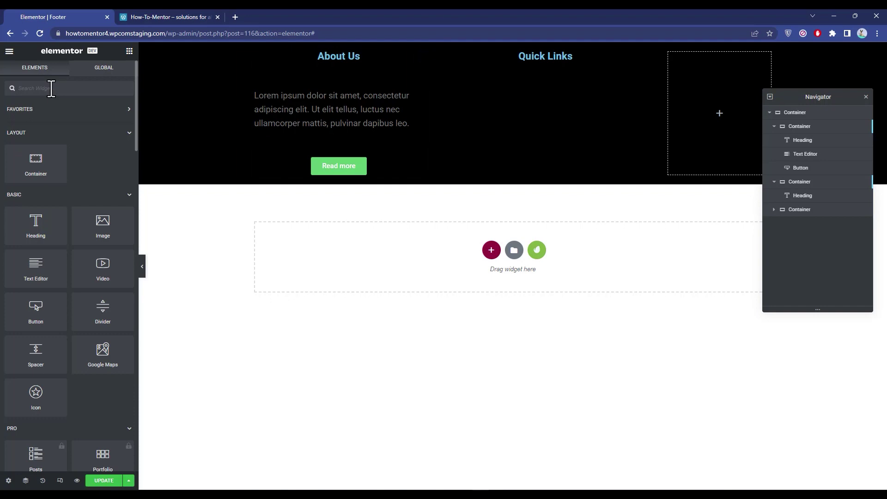
{"action": "type", "text": "na"}
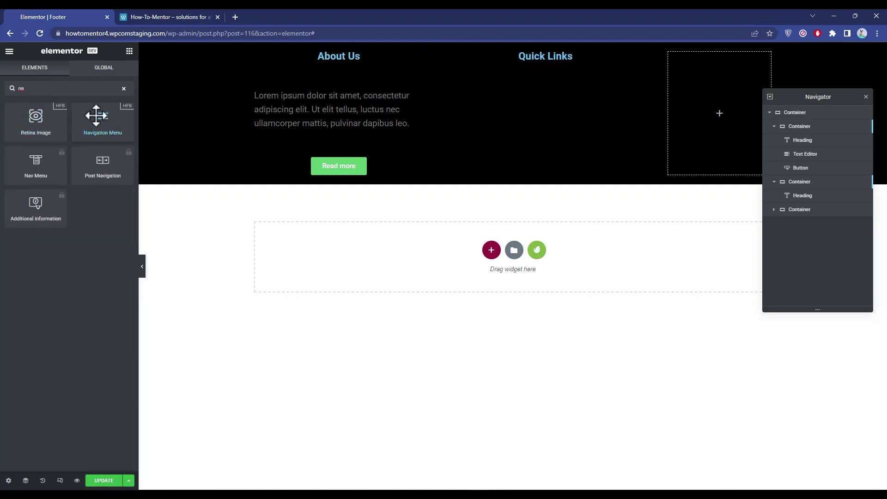
{"action": "left_click_drag", "start_coordinate": [96, 115], "coordinate": [549, 61]}
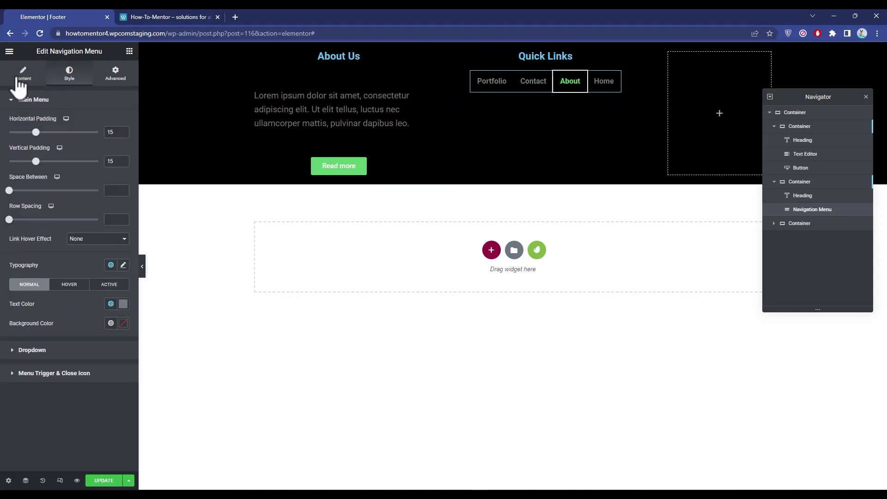
Step: Give the Quick Links navigation menu a Vertical layout with centre-aligned items
{"action": "left_click", "coordinate": [28, 72]}
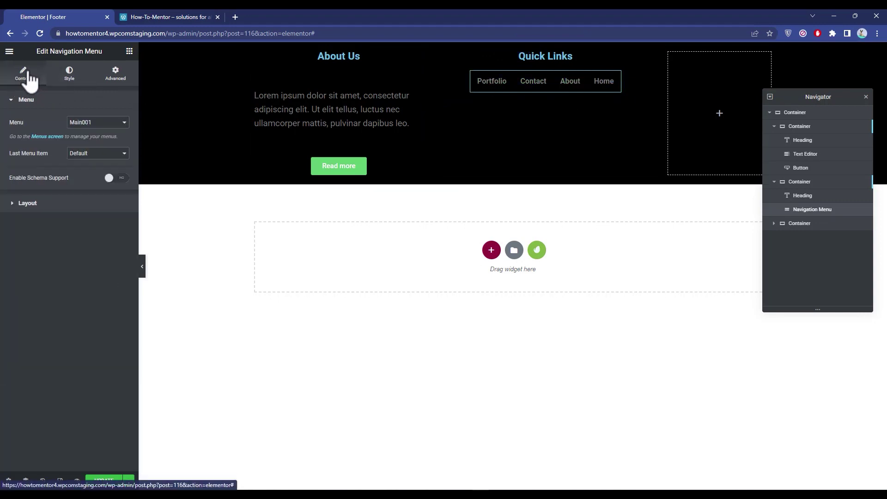
{"action": "left_click", "coordinate": [10, 204]}
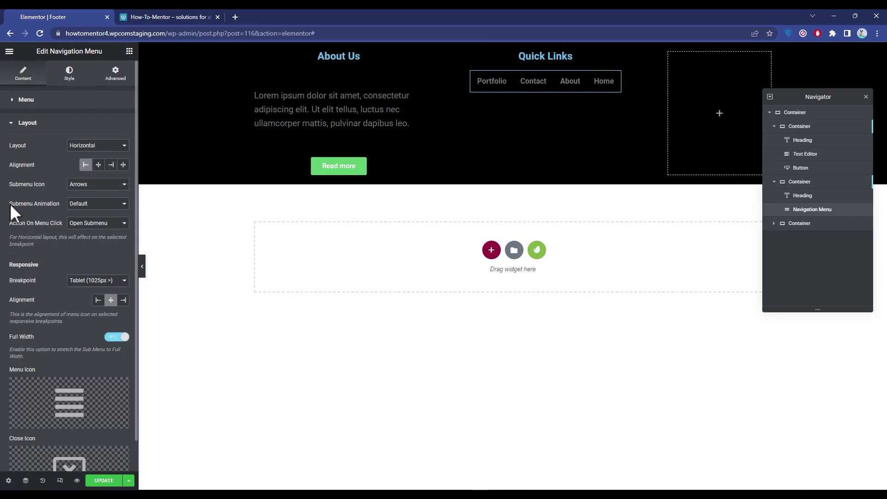
{"action": "left_click", "coordinate": [110, 146]}
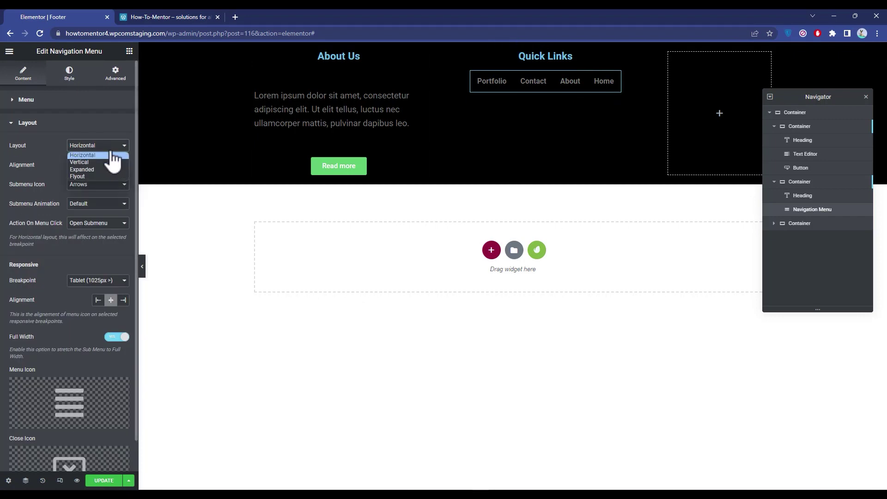
{"action": "left_click", "coordinate": [97, 163]}
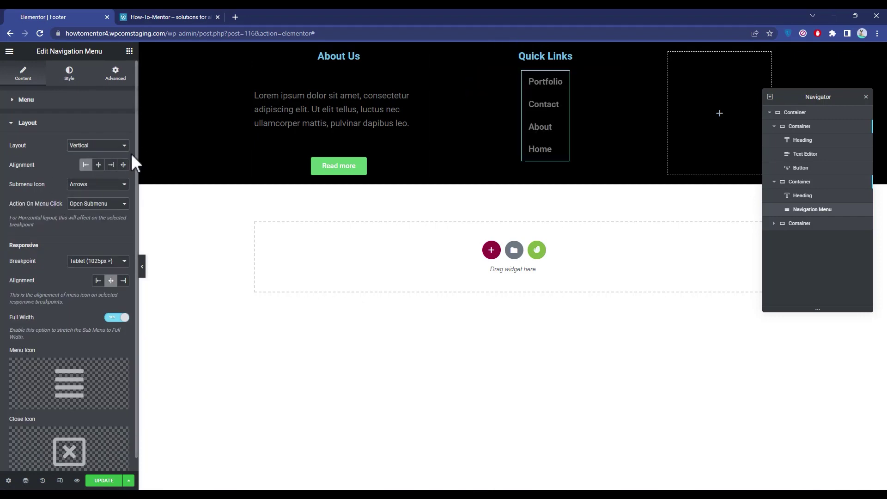
{"action": "left_click", "coordinate": [95, 146]}
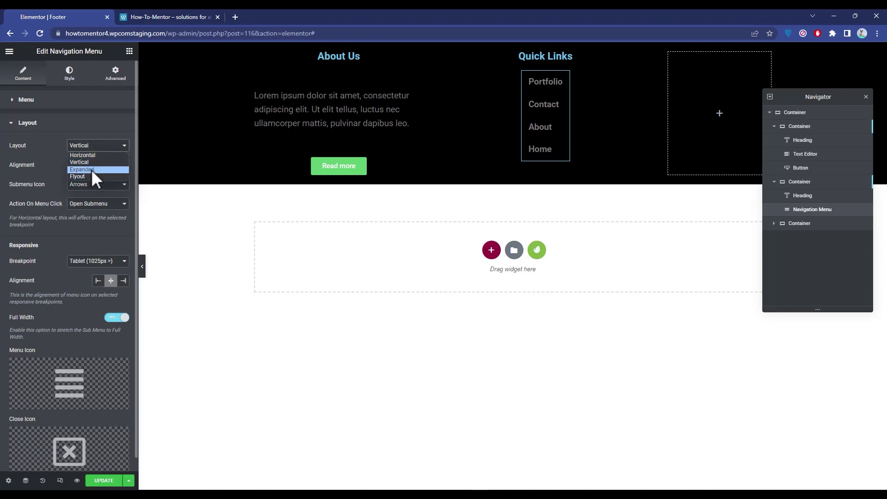
{"action": "left_click", "coordinate": [91, 171]}
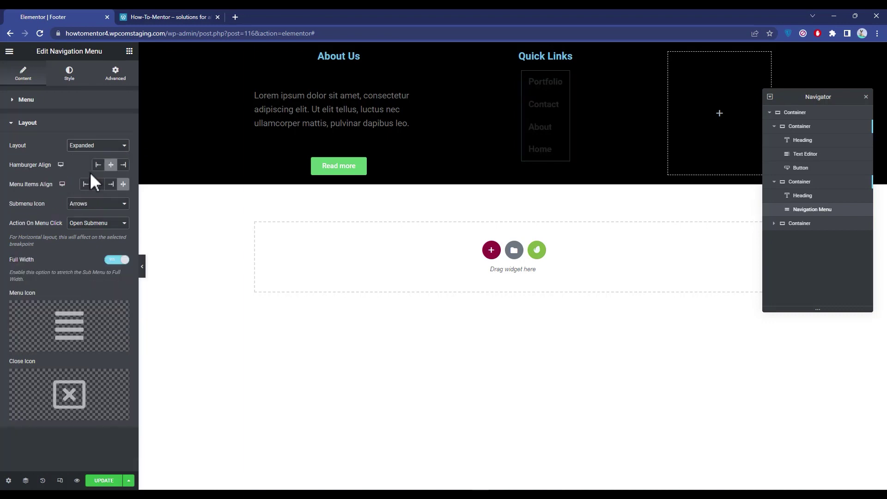
{"action": "left_click", "coordinate": [106, 147]}
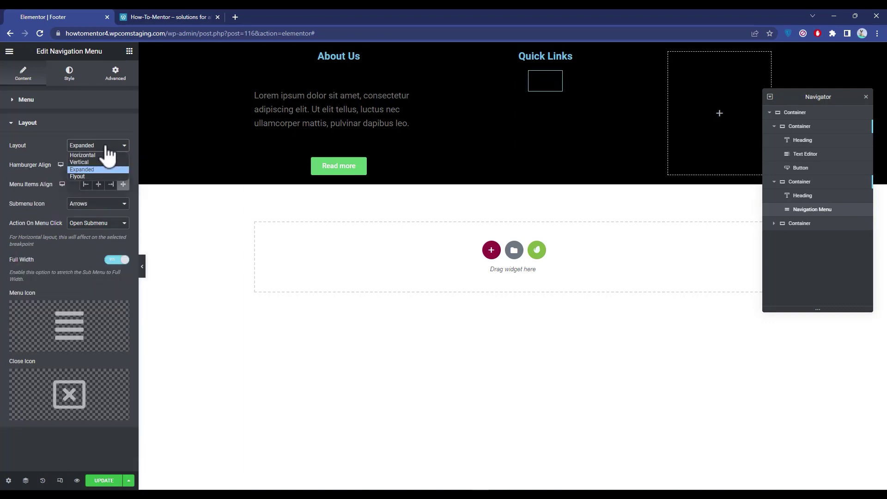
{"action": "left_click", "coordinate": [82, 176]}
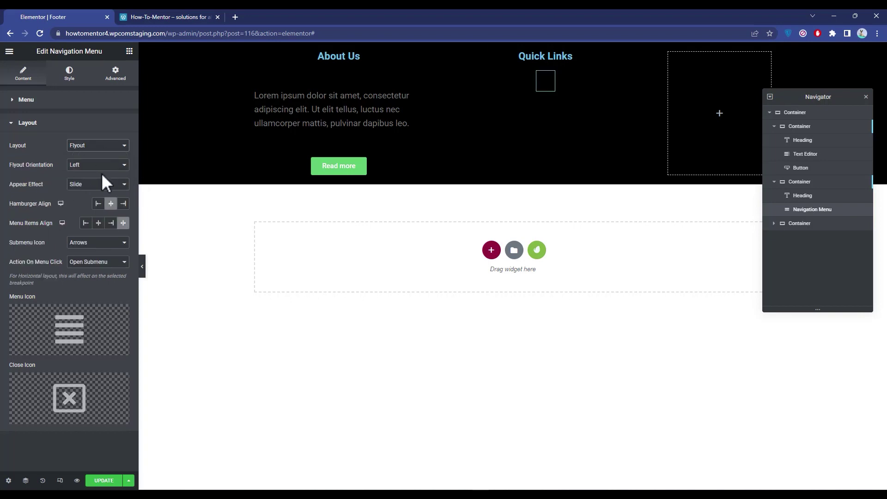
{"action": "left_click", "coordinate": [111, 147]}
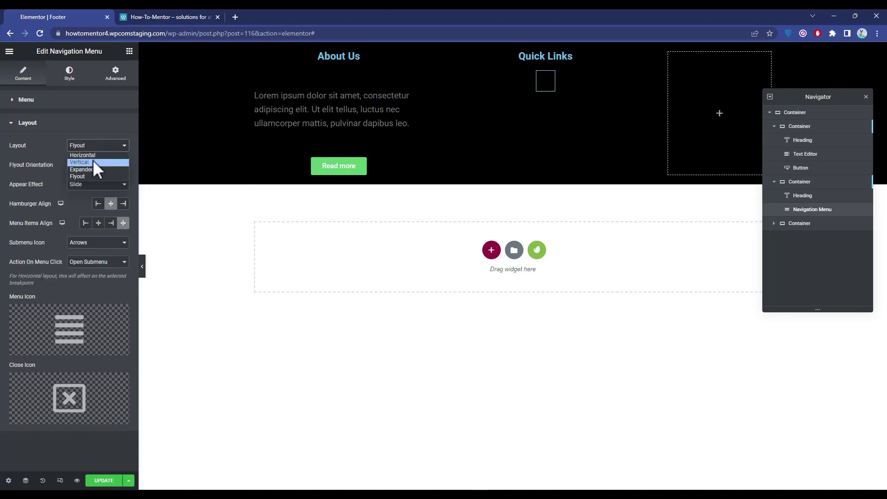
{"action": "left_click", "coordinate": [95, 163]}
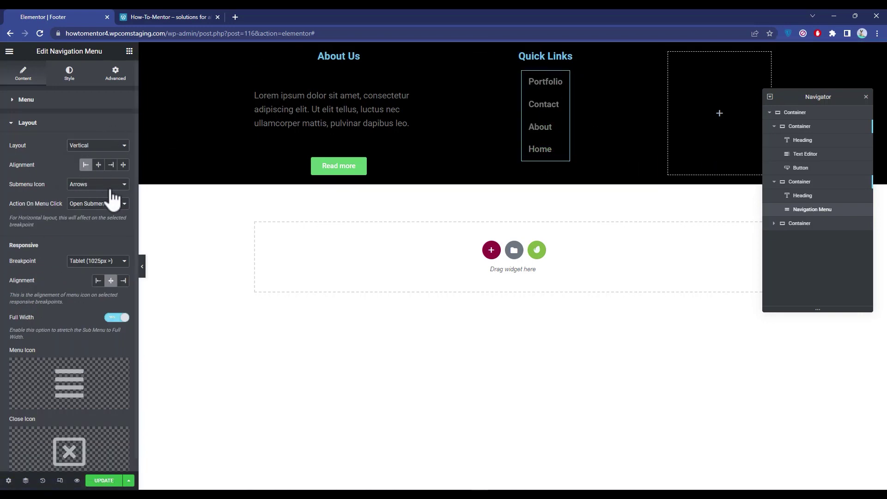
{"action": "left_click", "coordinate": [100, 166]}
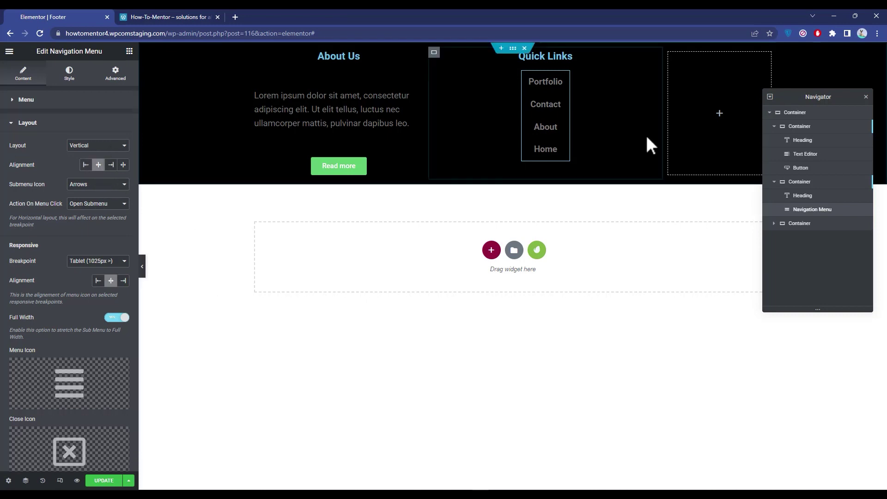
{"action": "left_click", "coordinate": [699, 168]}
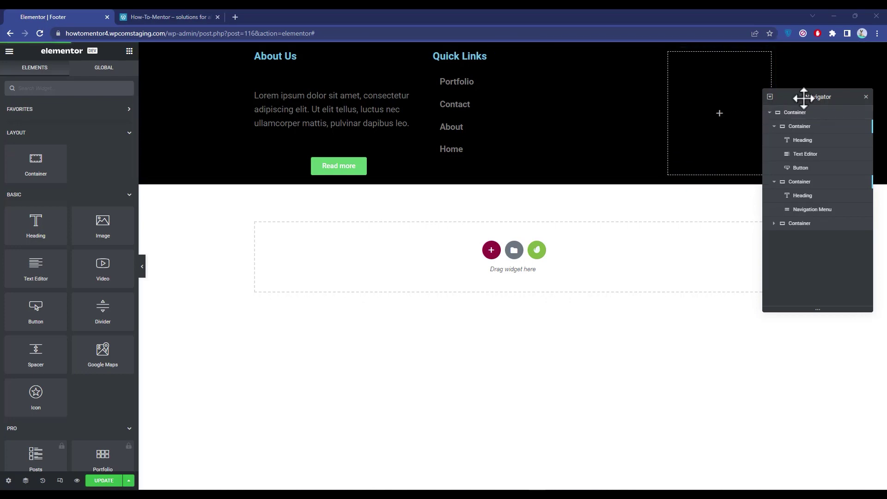
Step: Place a heading reading 'Contact Us' in the right column and set its tag to H4
{"action": "left_click_drag", "start_coordinate": [58, 223], "coordinate": [688, 111]}
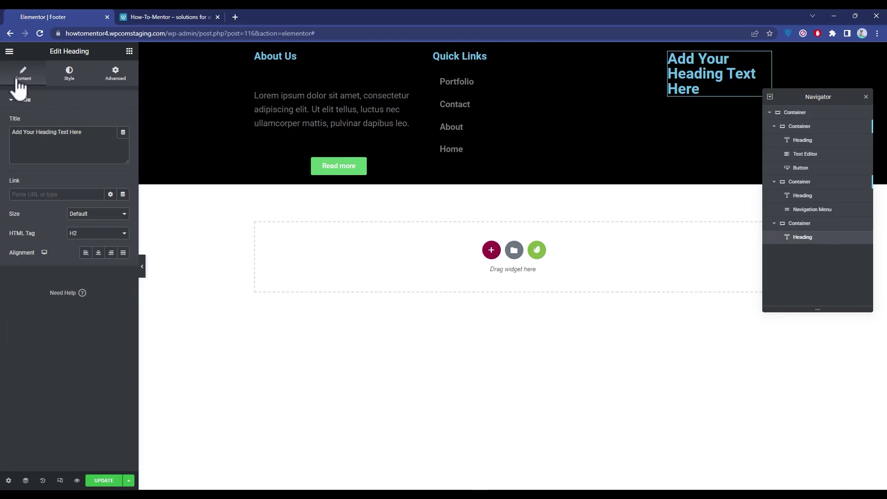
{"action": "left_click_drag", "start_coordinate": [95, 133], "coordinate": [1, 132]}
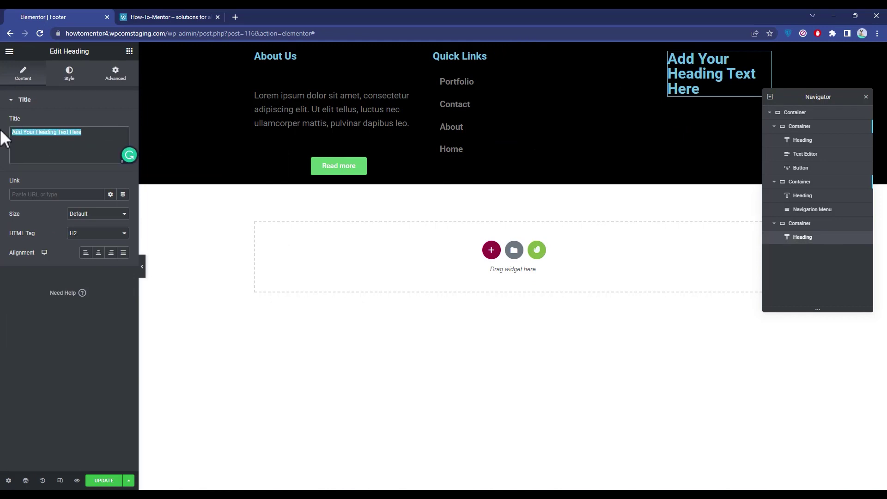
{"action": "type", "text": "Con"}
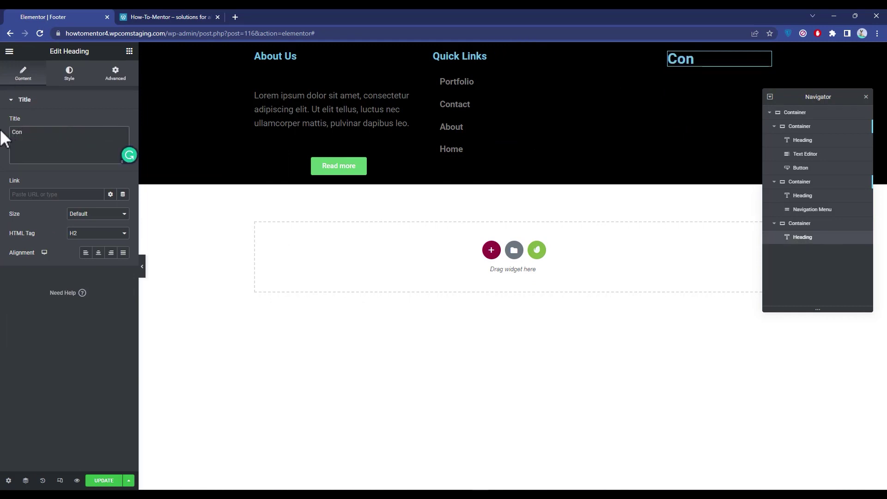
{"action": "type", "text": "tact Us"}
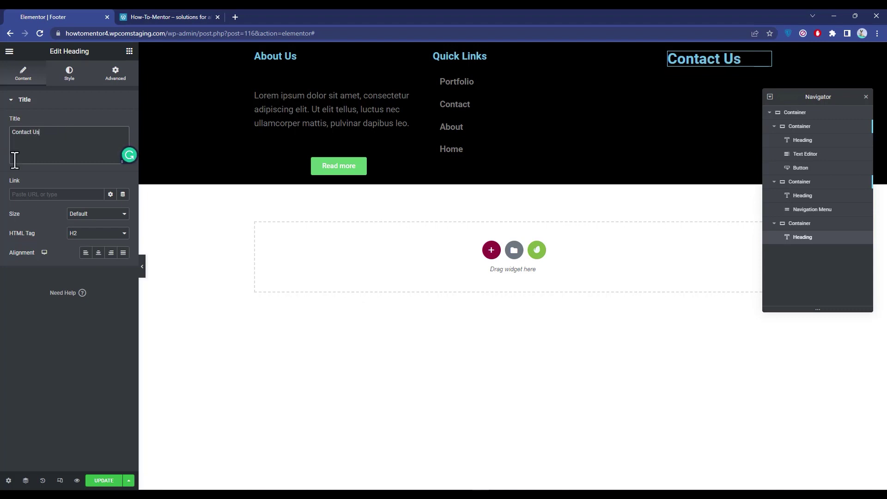
{"action": "left_click", "coordinate": [107, 227]}
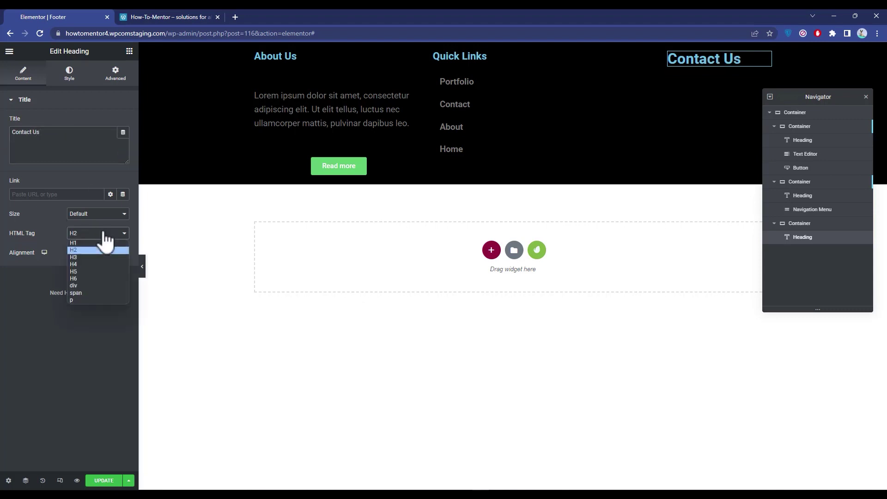
{"action": "left_click", "coordinate": [87, 262]}
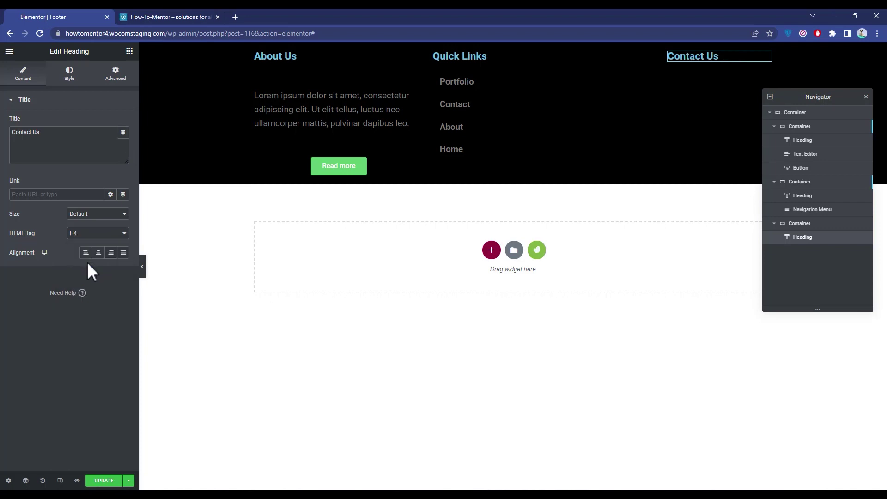
{"action": "left_click", "coordinate": [130, 51]}
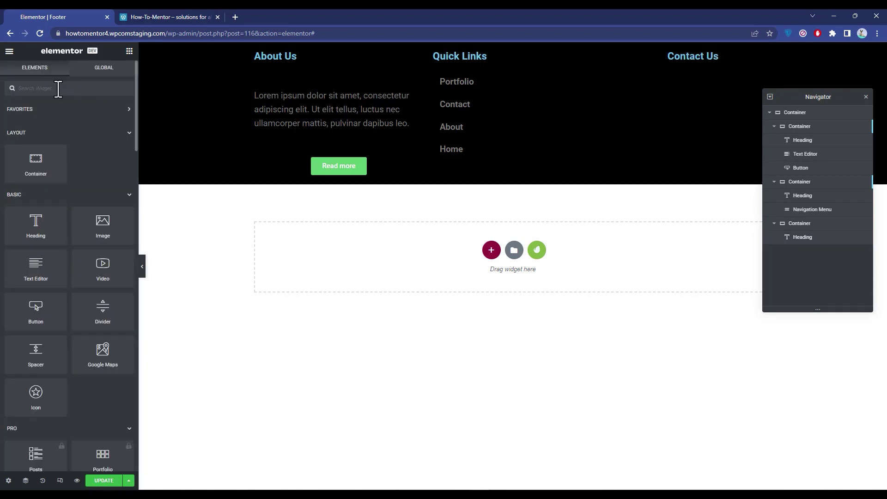
Step: Search 'icon', drop an Icon List below Contact Us, and resize that column to about 40.6%
{"action": "type", "text": "icon"}
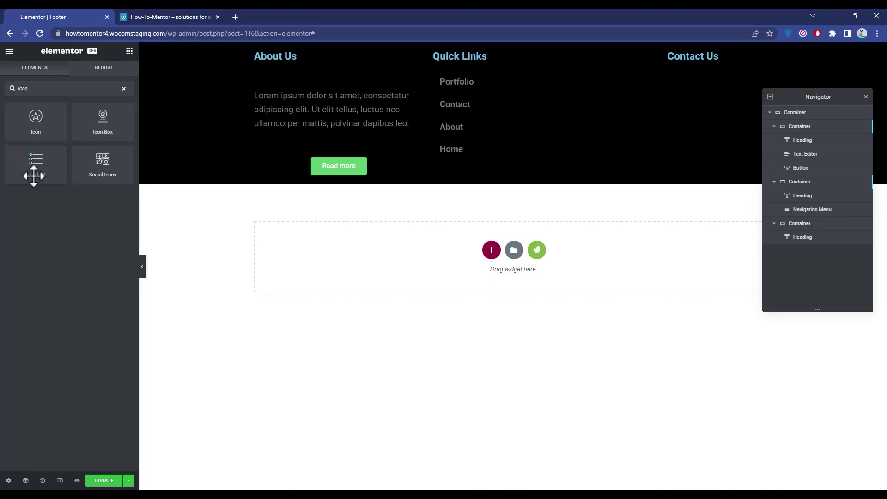
{"action": "left_click_drag", "start_coordinate": [38, 162], "coordinate": [703, 58]}
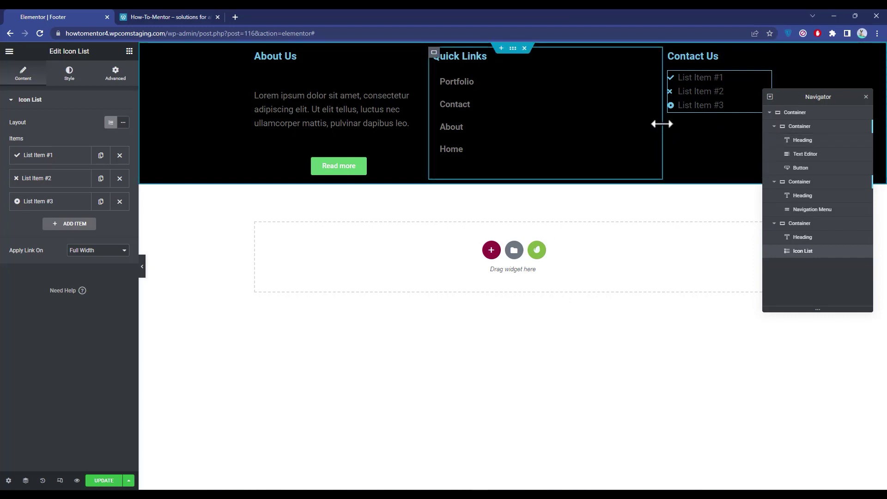
{"action": "left_click_drag", "start_coordinate": [664, 123], "coordinate": [591, 131]}
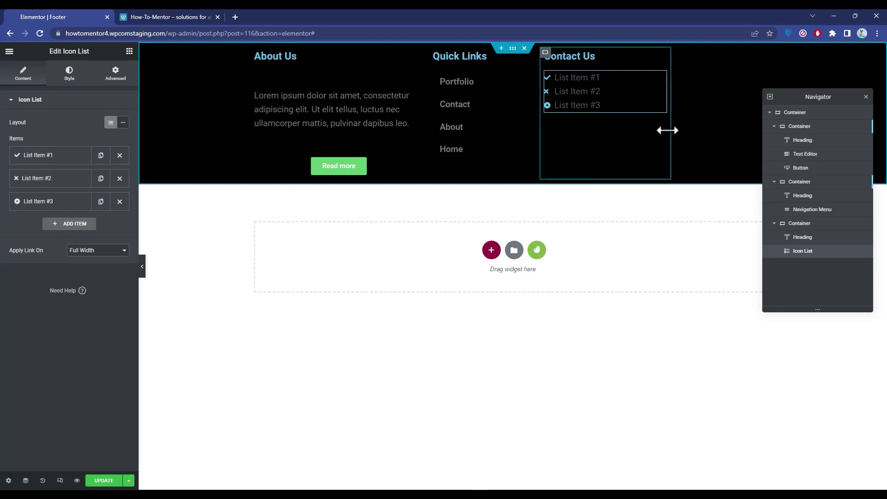
{"action": "left_click_drag", "start_coordinate": [669, 131], "coordinate": [759, 126]}
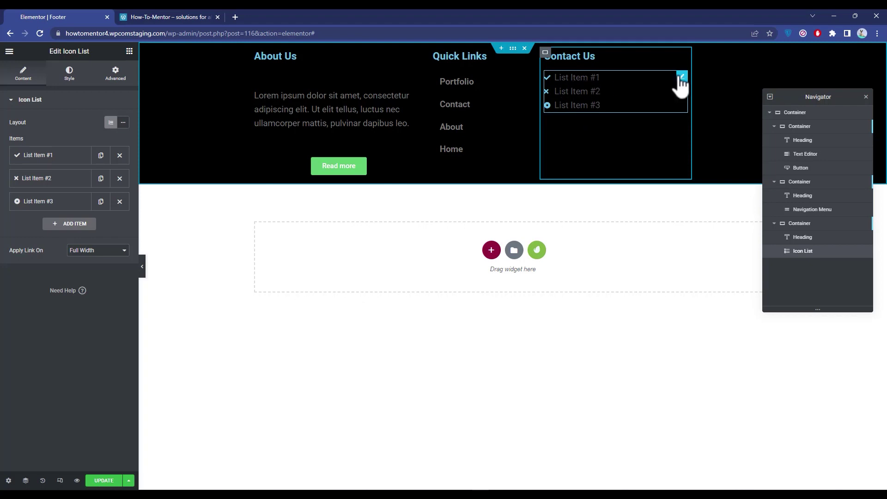
Step: Give the first Contact Us list item a map marker icon from the Icon Library
{"action": "left_click", "coordinate": [45, 159]}
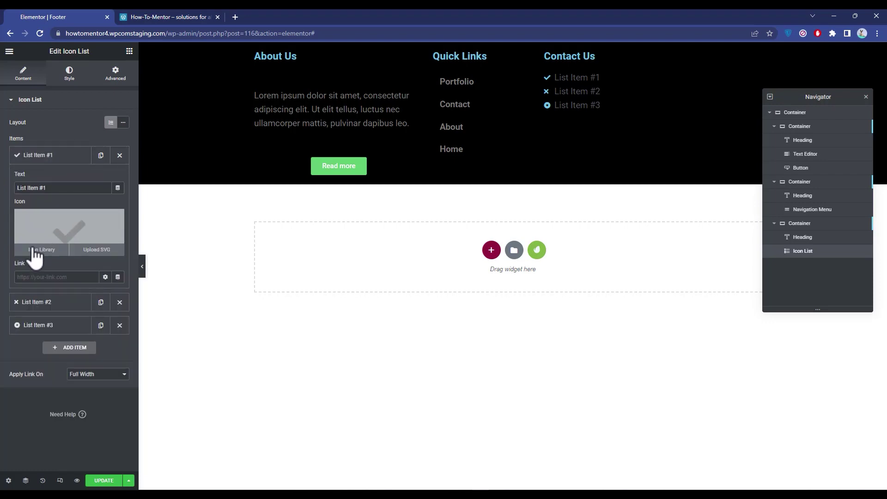
{"action": "left_click", "coordinate": [34, 252]}
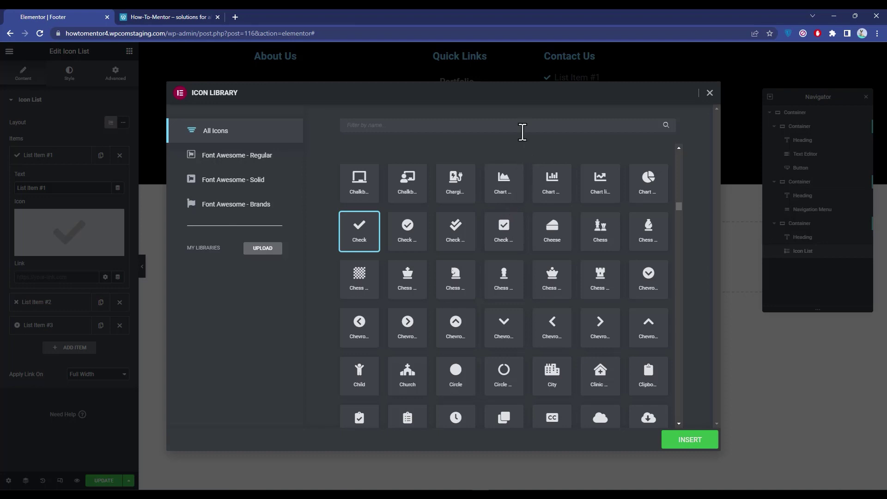
{"action": "left_click", "coordinate": [522, 127]}
{"action": "type", "text": "l"}
{"action": "key", "text": "BackSpace"}
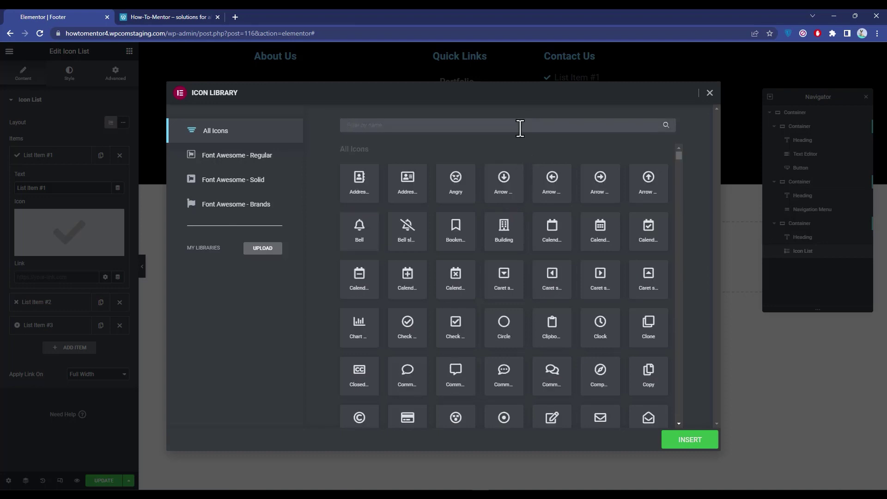
{"action": "type", "text": "map"}
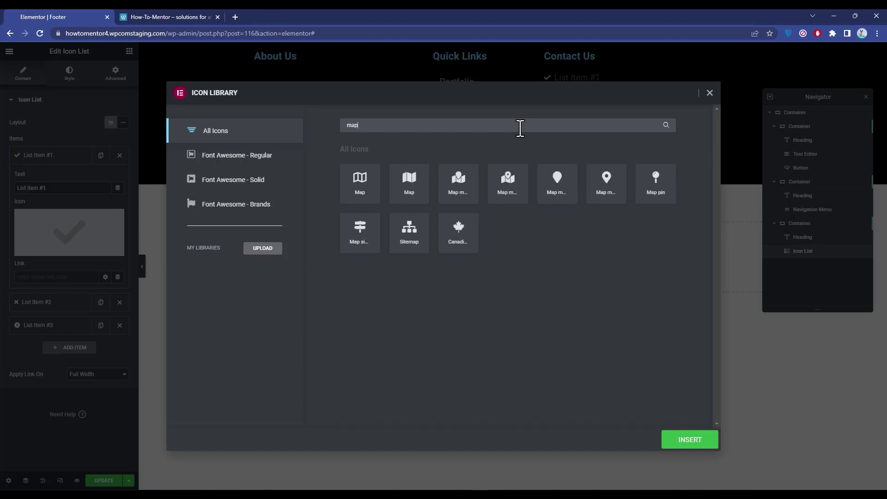
{"action": "left_click", "coordinate": [564, 190]}
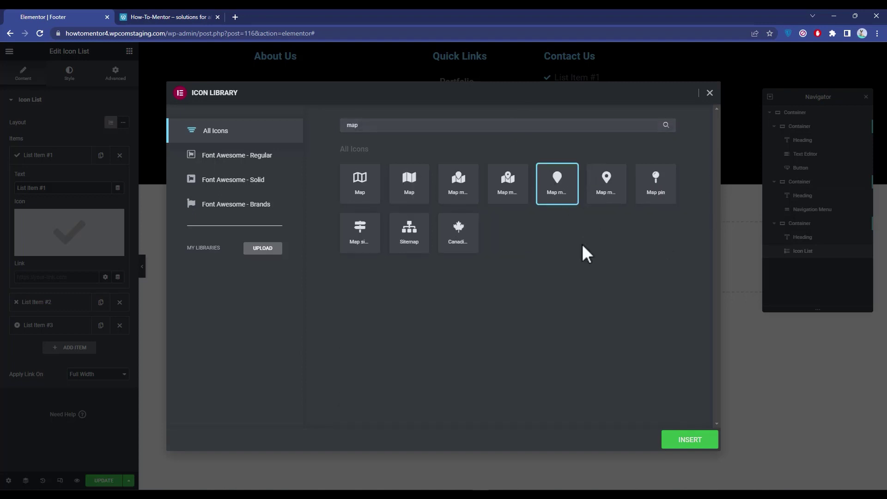
{"action": "left_click", "coordinate": [686, 443]}
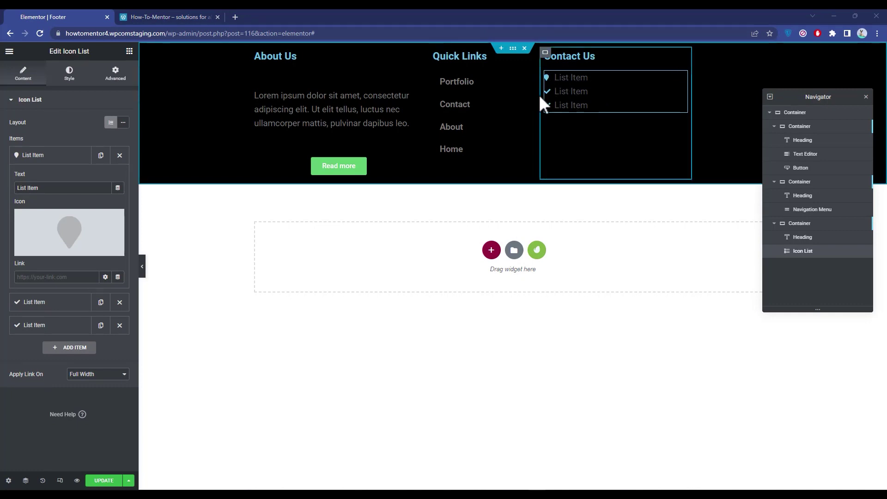
Step: Give the second list item a phone icon
{"action": "left_click", "coordinate": [44, 303]}
{"action": "left_click", "coordinate": [69, 255]}
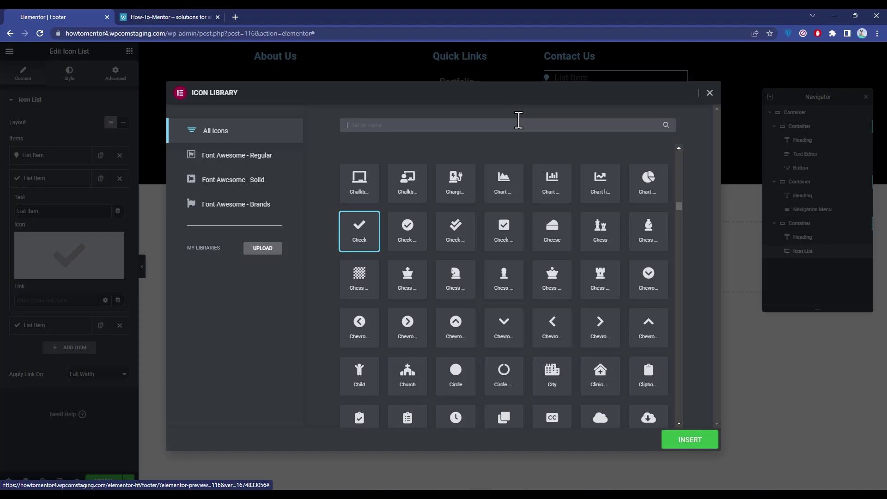
{"action": "type", "text": "pho"}
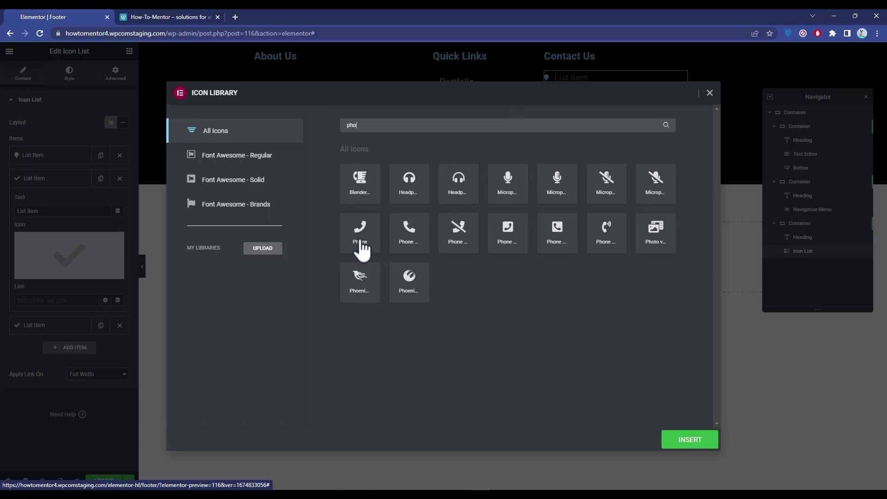
{"action": "left_click", "coordinate": [364, 236]}
{"action": "left_click", "coordinate": [700, 441]}
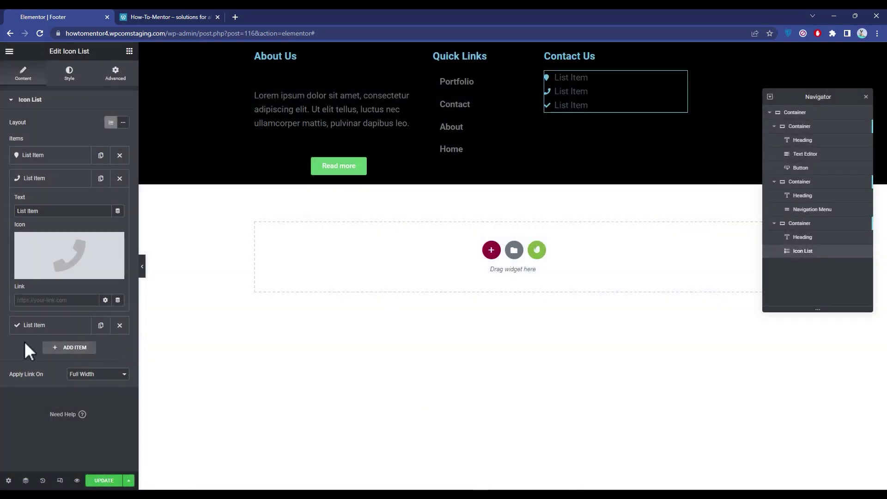
Step: Give the third list item an envelope icon
{"action": "left_click", "coordinate": [41, 325]}
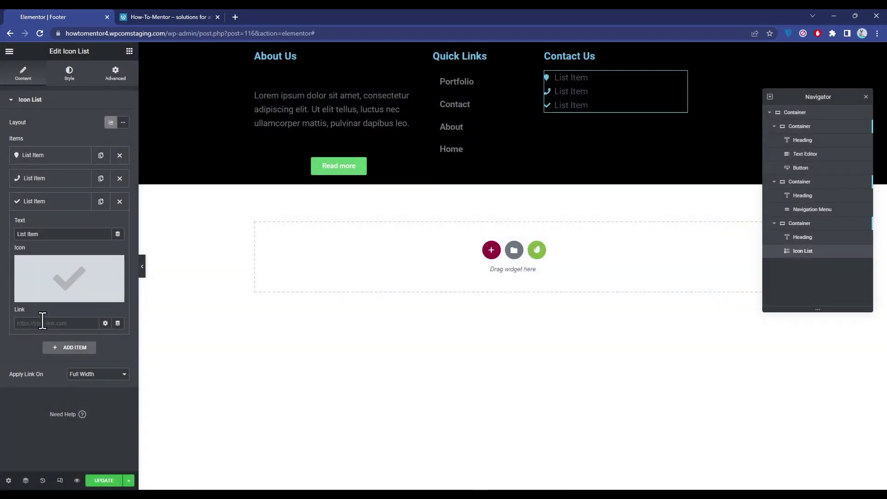
{"action": "left_click", "coordinate": [69, 286]}
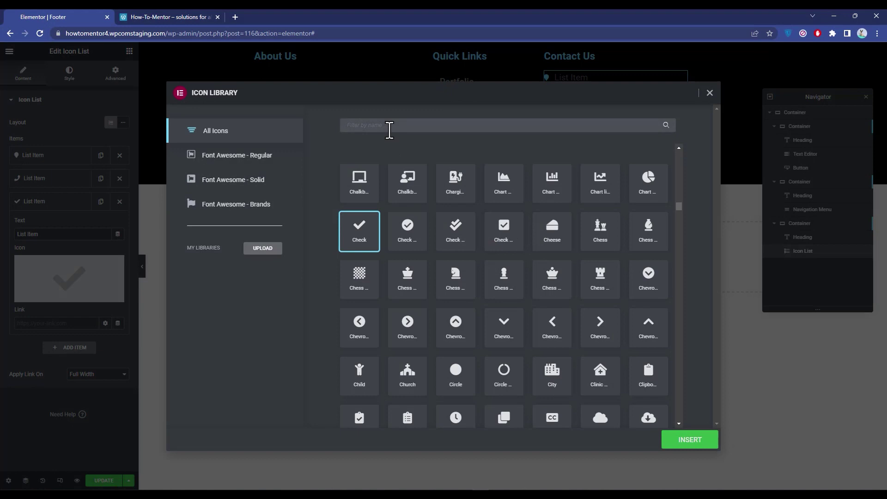
{"action": "left_click", "coordinate": [390, 125]}
{"action": "type", "text": "env"}
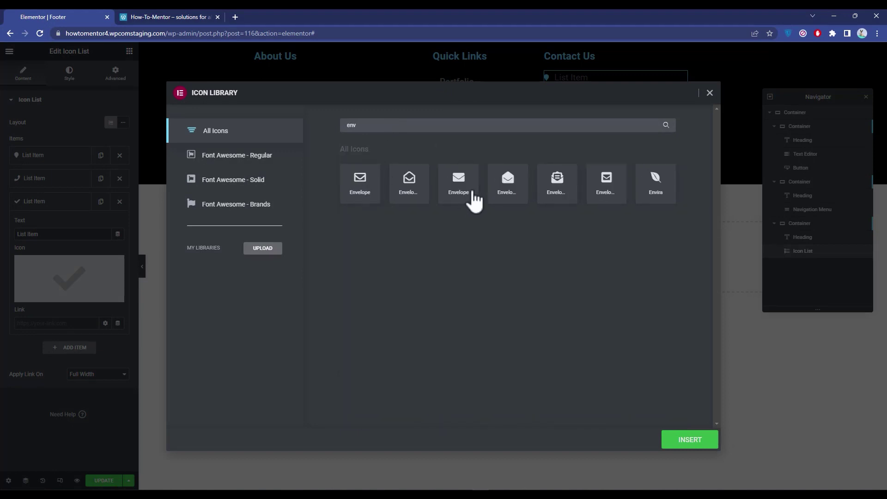
{"action": "left_click", "coordinate": [458, 196]}
{"action": "left_click", "coordinate": [688, 439]}
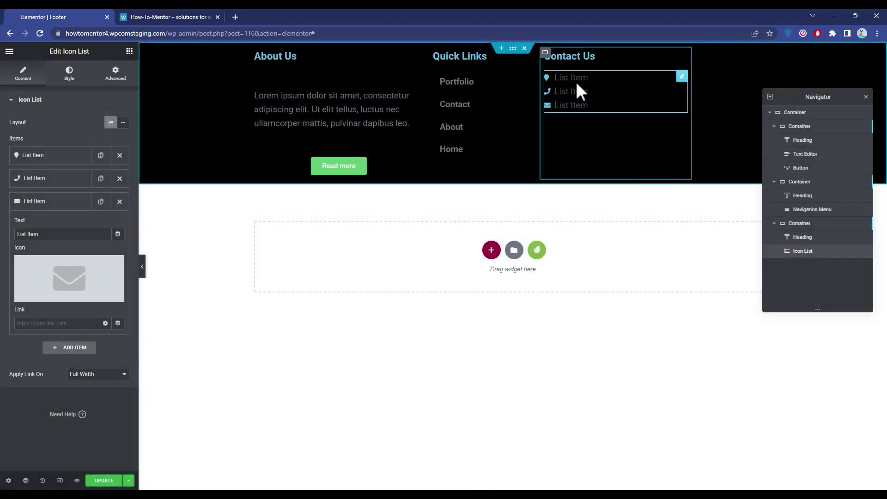
{"action": "left_click", "coordinate": [59, 156]}
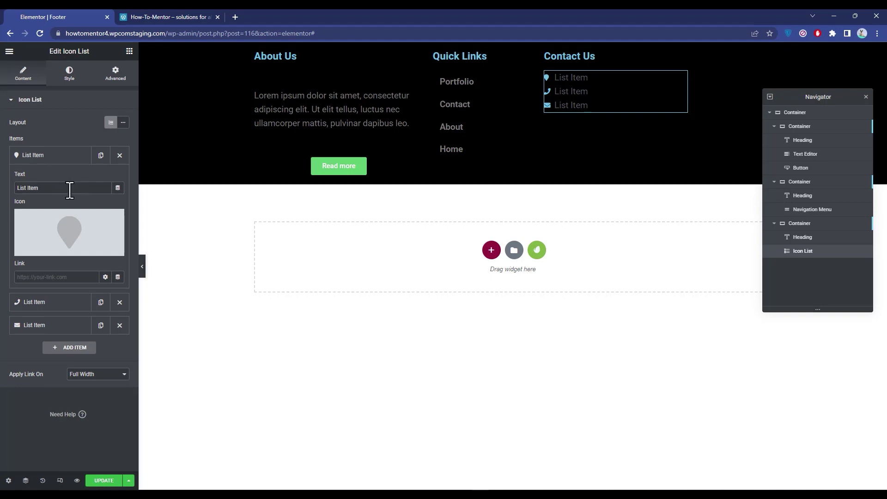
Step: Replace the first item's 'List Item' text with the pasted postal address
{"action": "double_click", "coordinate": [88, 190]}
{"action": "key", "text": "BackSpace"}
{"action": "key", "text": "BackSpace"}
{"action": "key", "text": "BackSpace"}
{"action": "key", "text": "BackSpace"}
{"action": "key", "text": "BackSpace"}
{"action": "key", "text": "BackSpace"}
{"action": "right_click", "coordinate": [85, 191]}
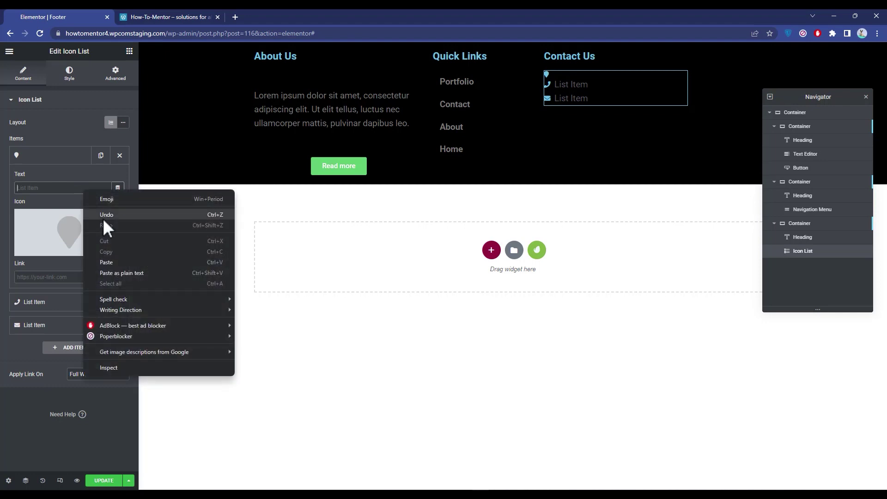
{"action": "left_click", "coordinate": [100, 261]}
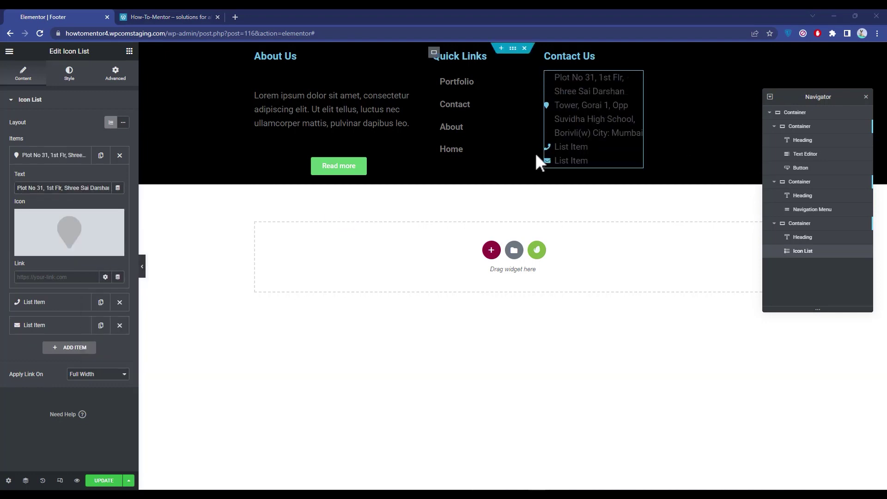
Step: Undock the Navigator and widen the Contact Us column so the address fits
{"action": "left_click_drag", "start_coordinate": [645, 113], "coordinate": [835, 240]}
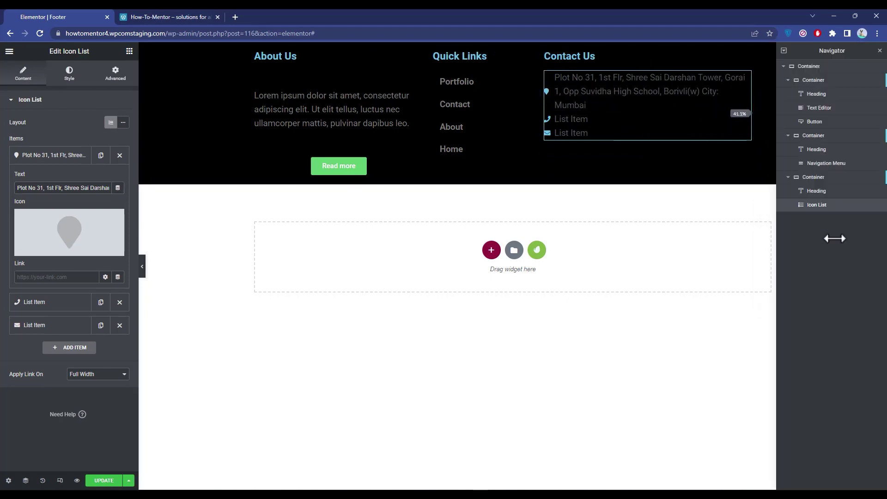
{"action": "left_click_drag", "start_coordinate": [840, 48], "coordinate": [799, 283]}
{"action": "left_click_drag", "start_coordinate": [703, 99], "coordinate": [753, 102]}
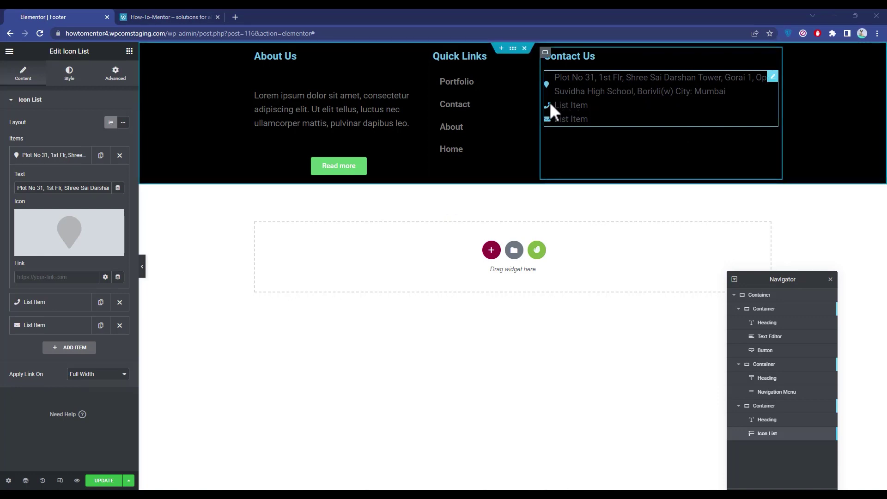
Step: Replace the second item's placeholder with the contact phone numbers
{"action": "mouse_move", "coordinate": [36, 252]}
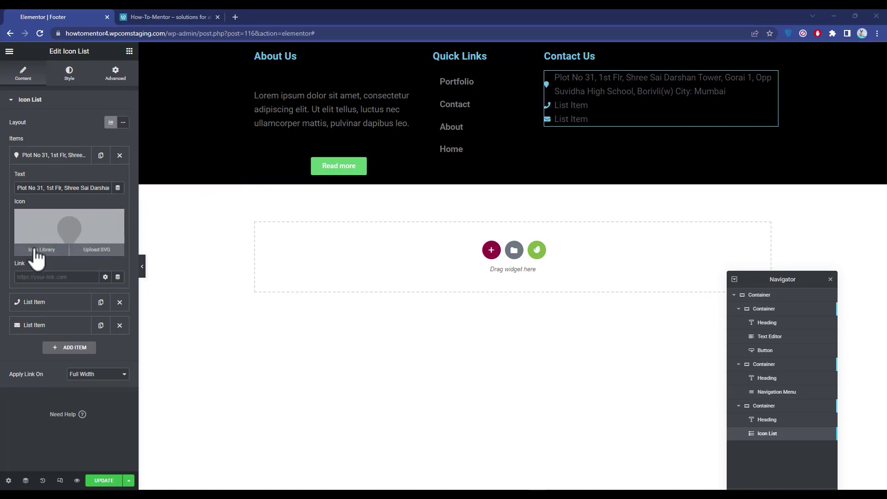
{"action": "left_click", "coordinate": [48, 308]}
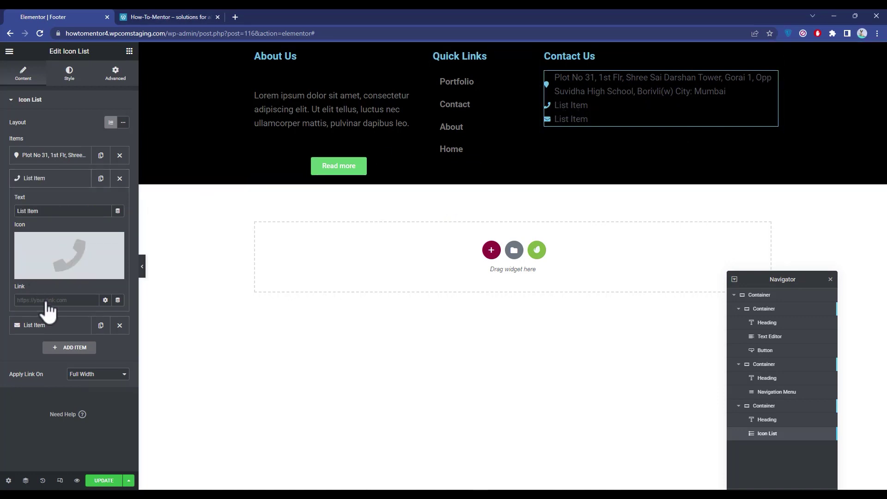
{"action": "triple_click", "coordinate": [50, 210]}
{"action": "type", "text": "8"}
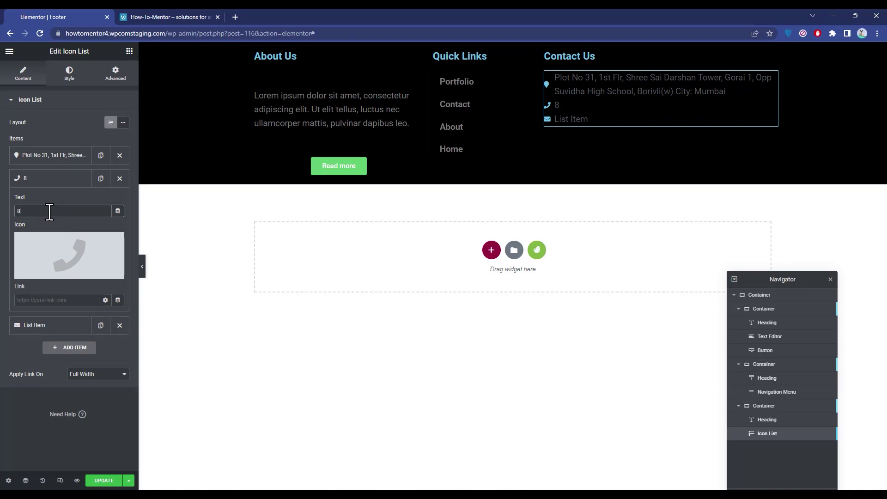
{"action": "type", "text": "88888888"}
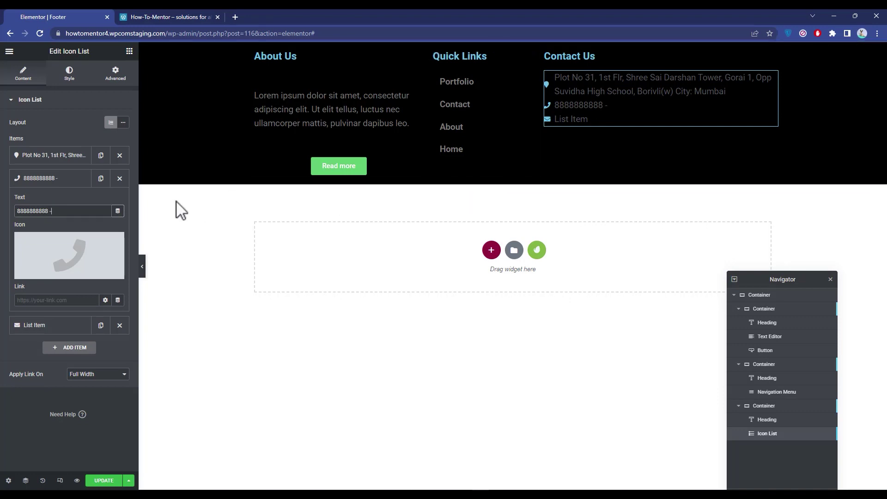
{"action": "type", "text": "8 - 0000000000"}
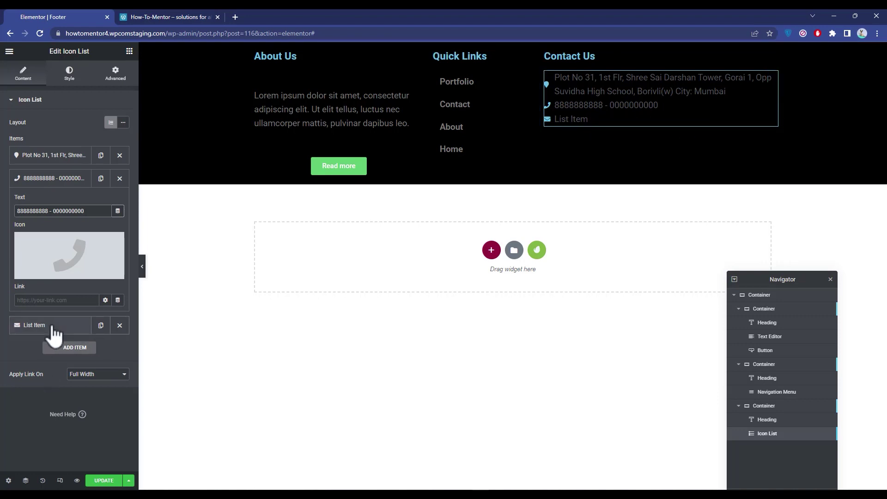
Step: Replace the third item's placeholder with the contact e-mail address
{"action": "left_click", "coordinate": [54, 332]}
{"action": "triple_click", "coordinate": [49, 235]}
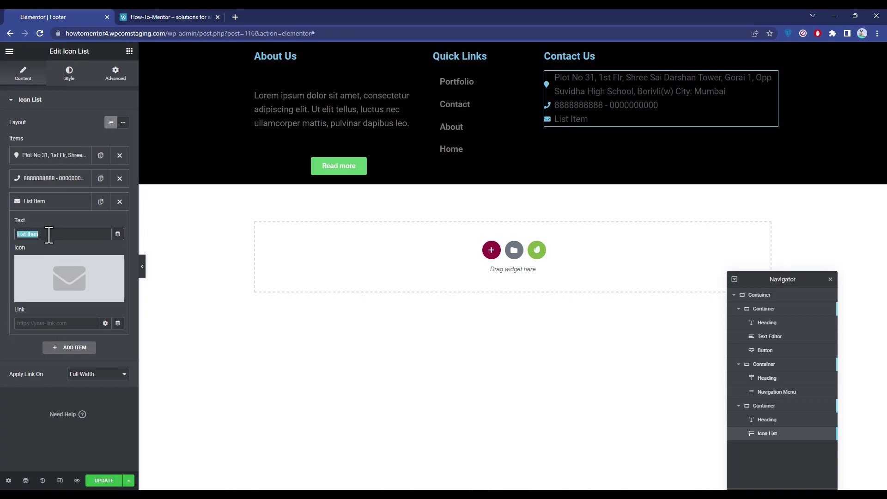
{"action": "key", "text": "BackSpace"}
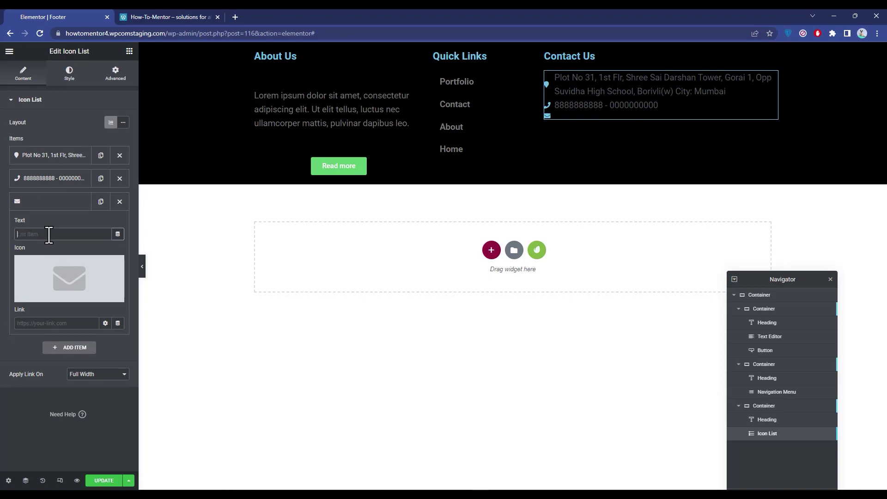
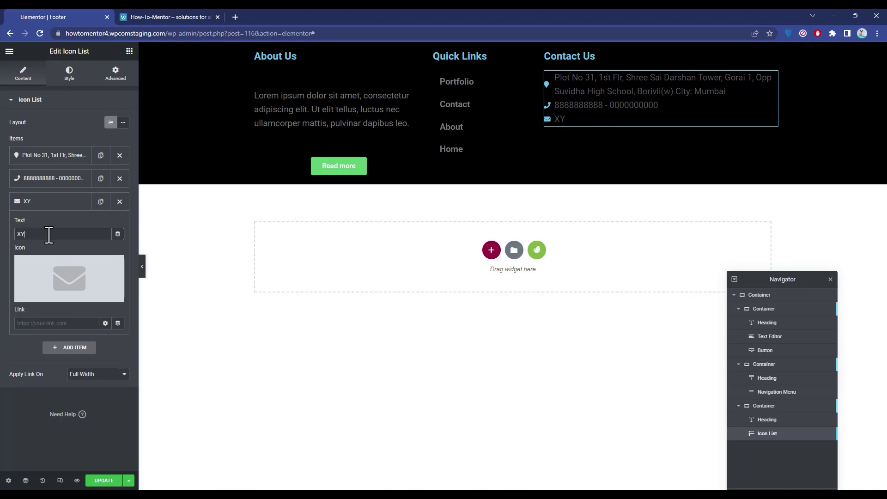
{"action": "left_click", "coordinate": [290, 365]}
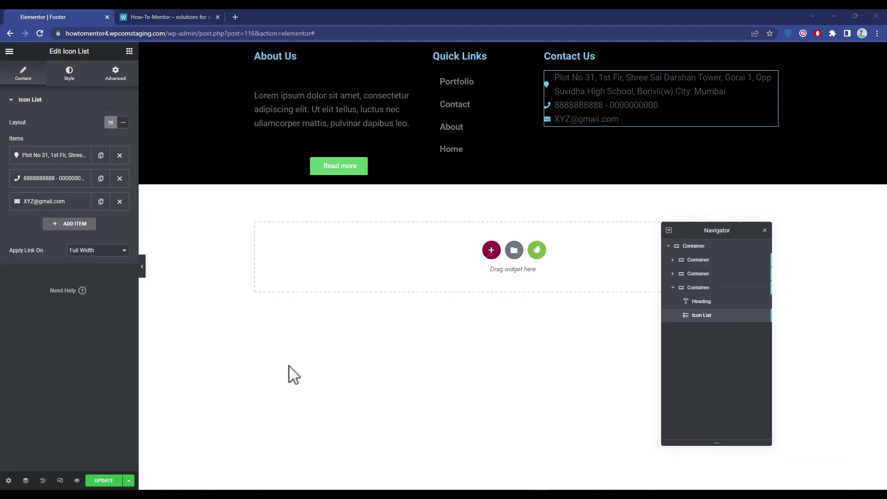
Step: Save the footer with Update and reload the live home page to view it
{"action": "left_click", "coordinate": [104, 482]}
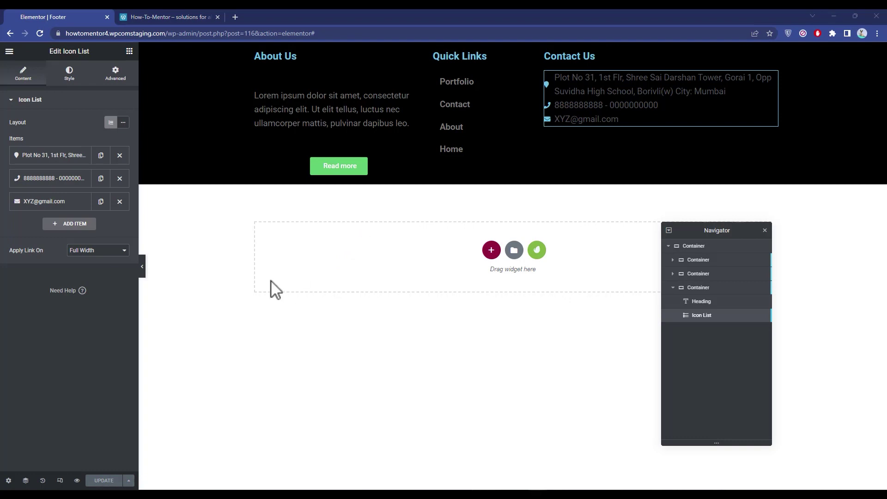
{"action": "left_click", "coordinate": [157, 14]}
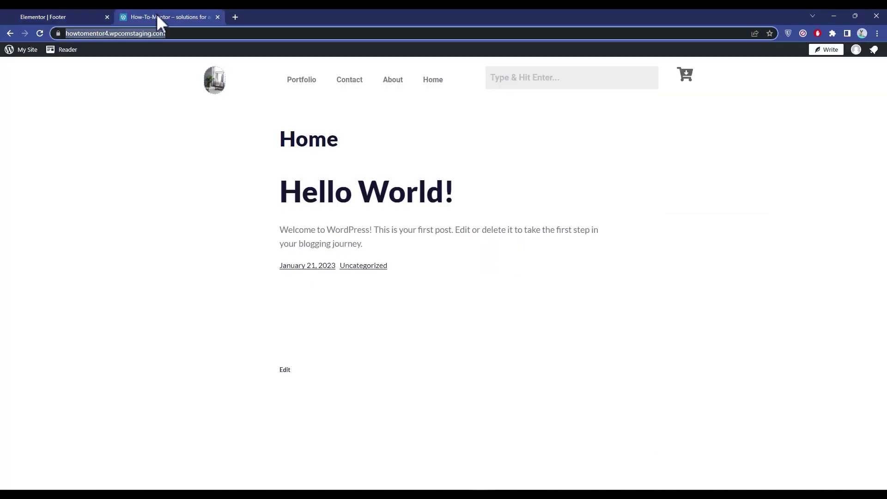
{"action": "left_click", "coordinate": [43, 32]}
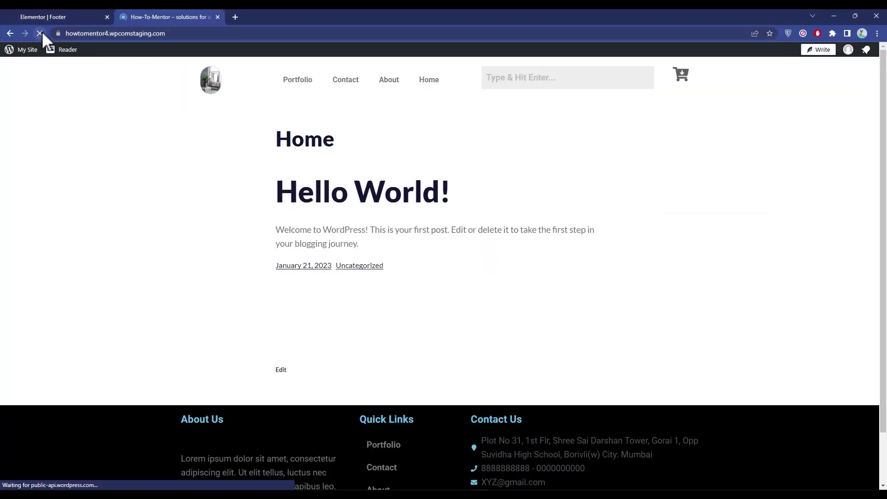
{"action": "scroll", "coordinate": [333, 490], "scroll_direction": "down", "scroll_amount": 2}
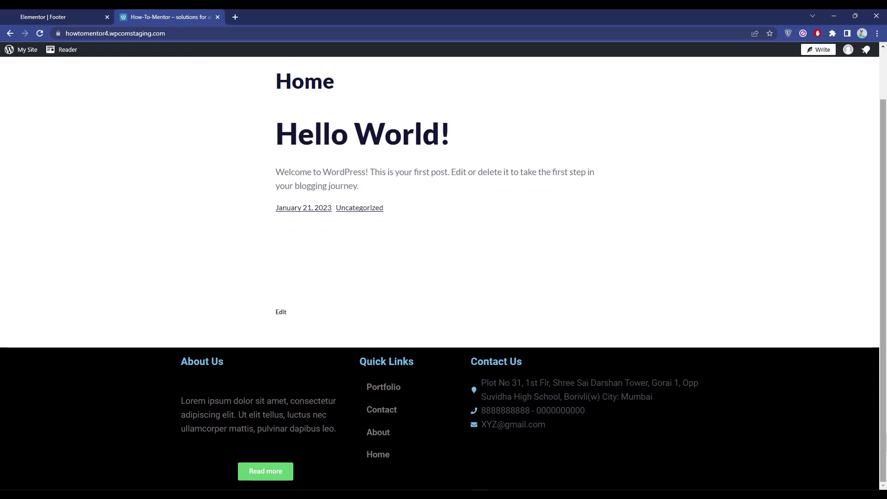